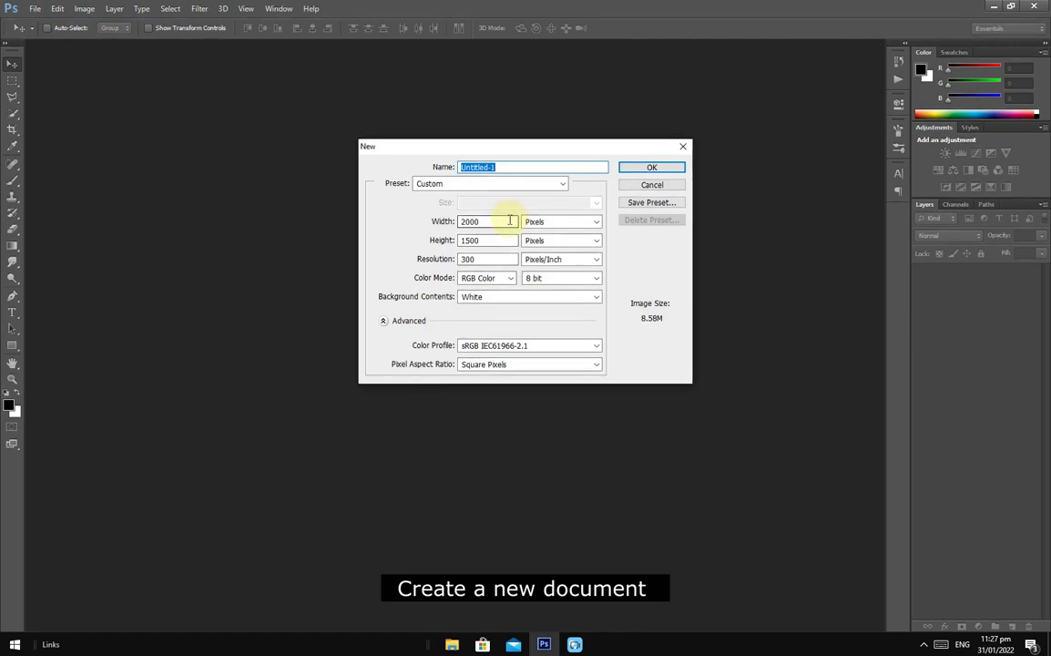
Create a new white RGB document of 2000 × 1500 pixels at 300 pixels/inch
{"action": "double_click", "coordinate": [487, 240]}
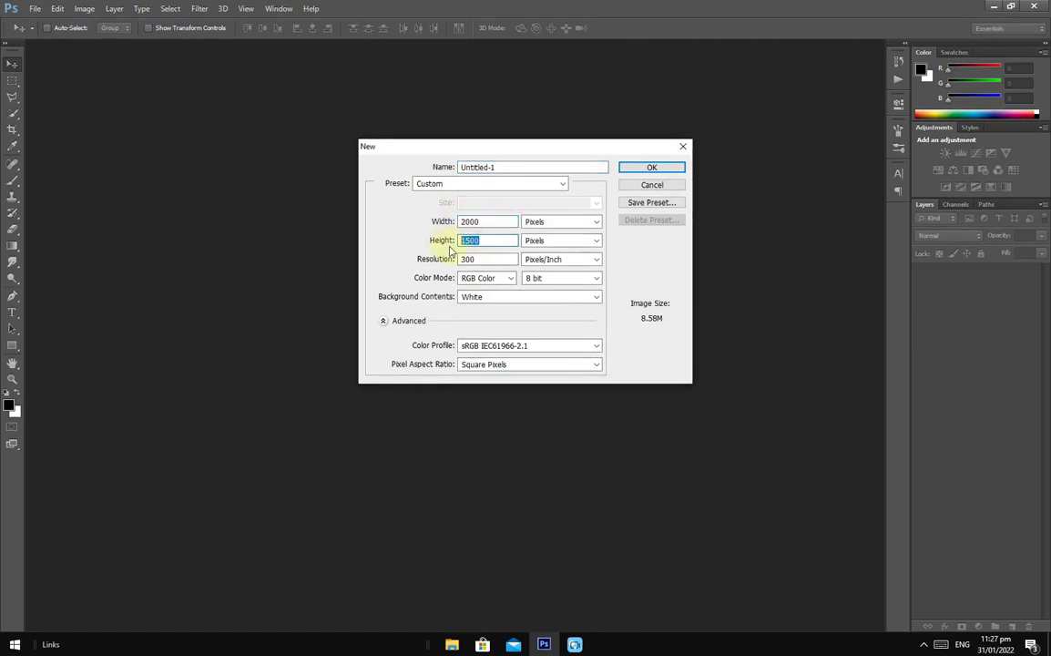
{"action": "left_click", "coordinate": [656, 168]}
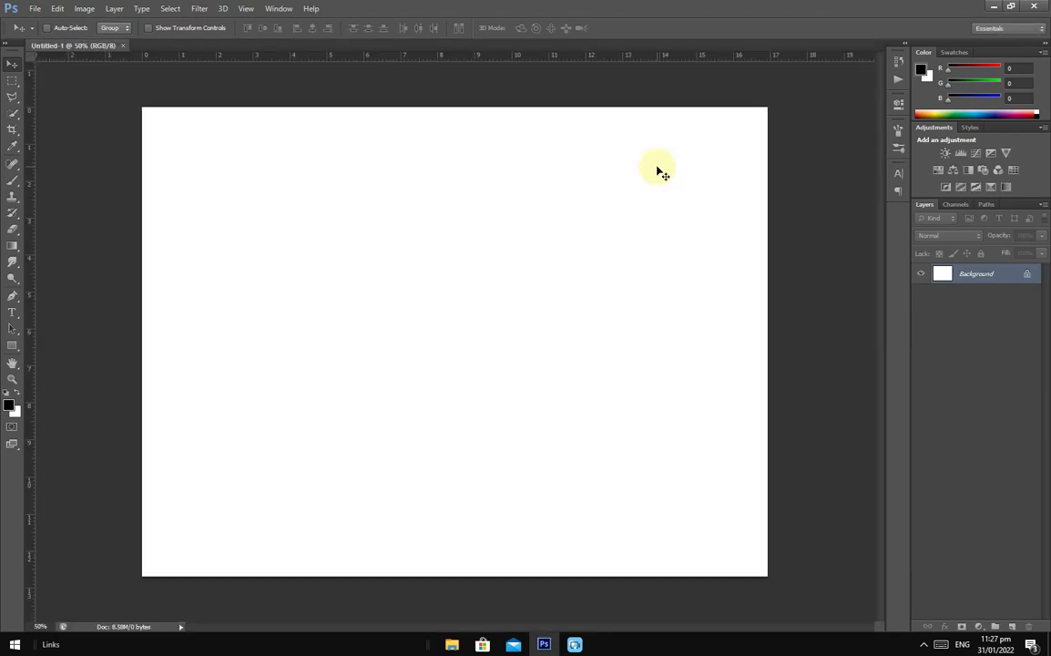
Add the text "jeans" in black Berlin Sans FB Bold at 48 pt on the canvas
{"action": "left_click", "coordinate": [12, 313]}
{"action": "left_click", "coordinate": [308, 348]}
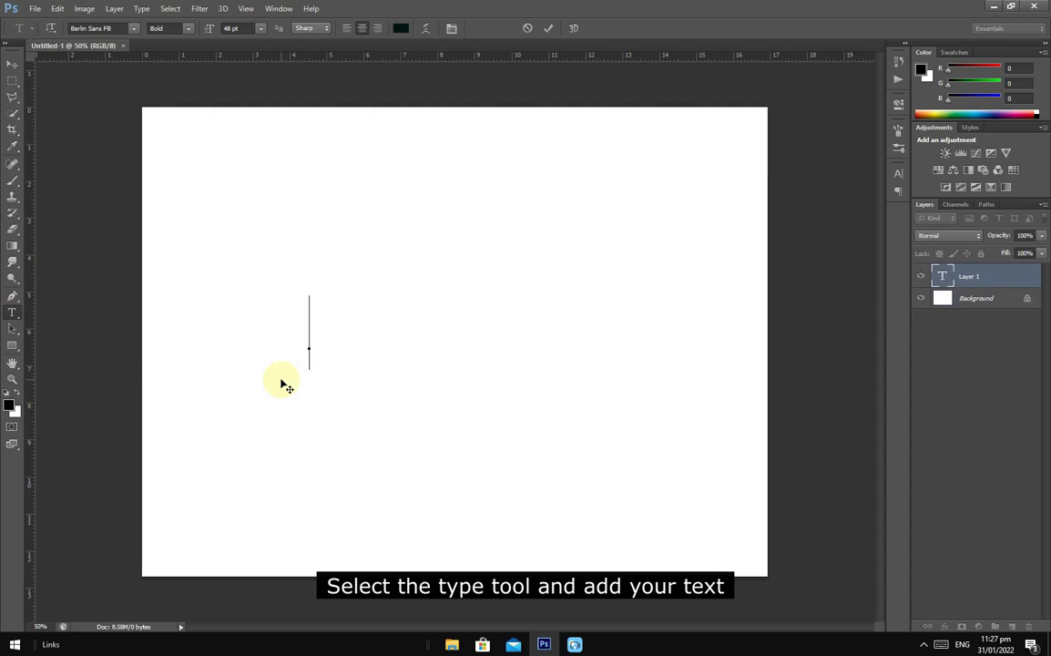
{"action": "type", "text": "J"}
{"action": "key", "text": "BackSpace"}
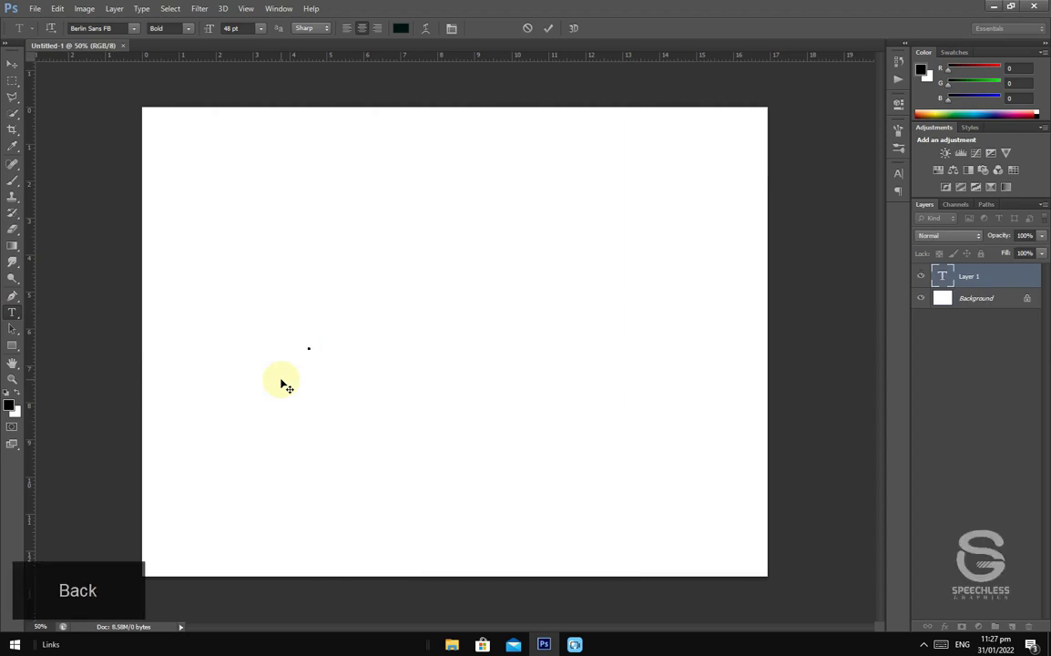
{"action": "type", "text": "j"}
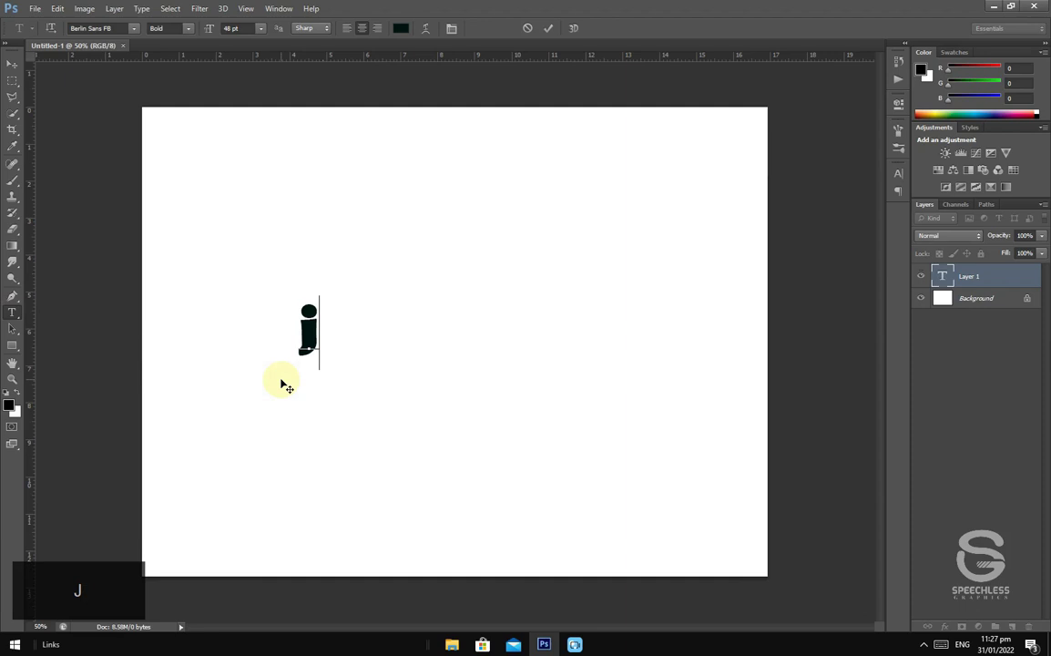
{"action": "type", "text": "ea"}
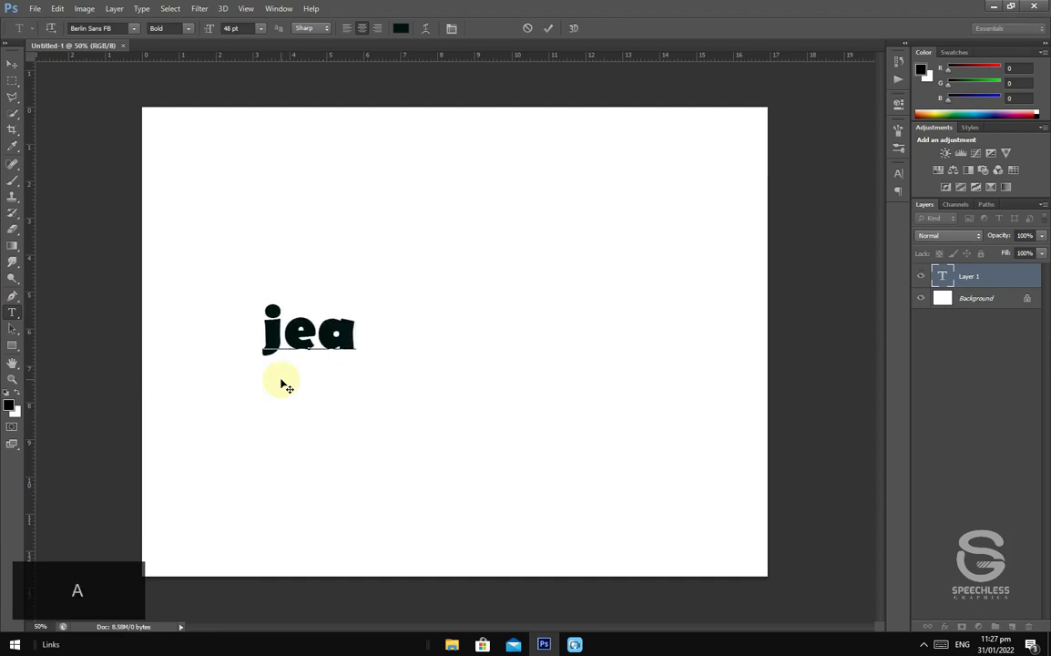
{"action": "type", "text": "ns"}
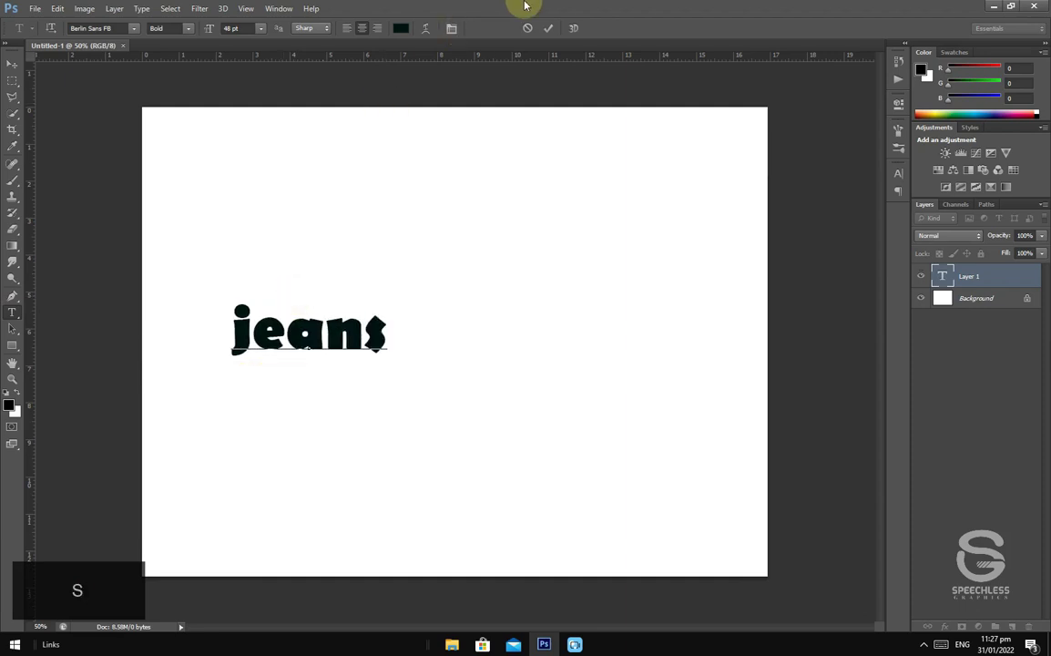
{"action": "left_click", "coordinate": [548, 29]}
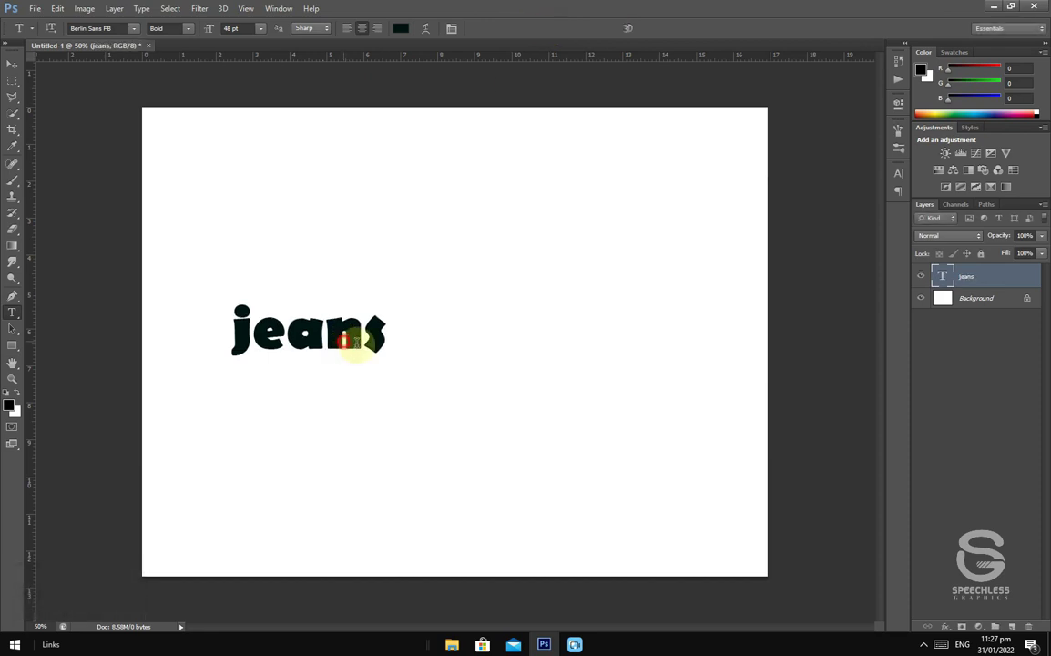
Enlarge the "jeans" text proportionally to about 221% and move it to the middle of the canvas
{"action": "left_click_drag", "start_coordinate": [326, 342], "coordinate": [377, 346]}
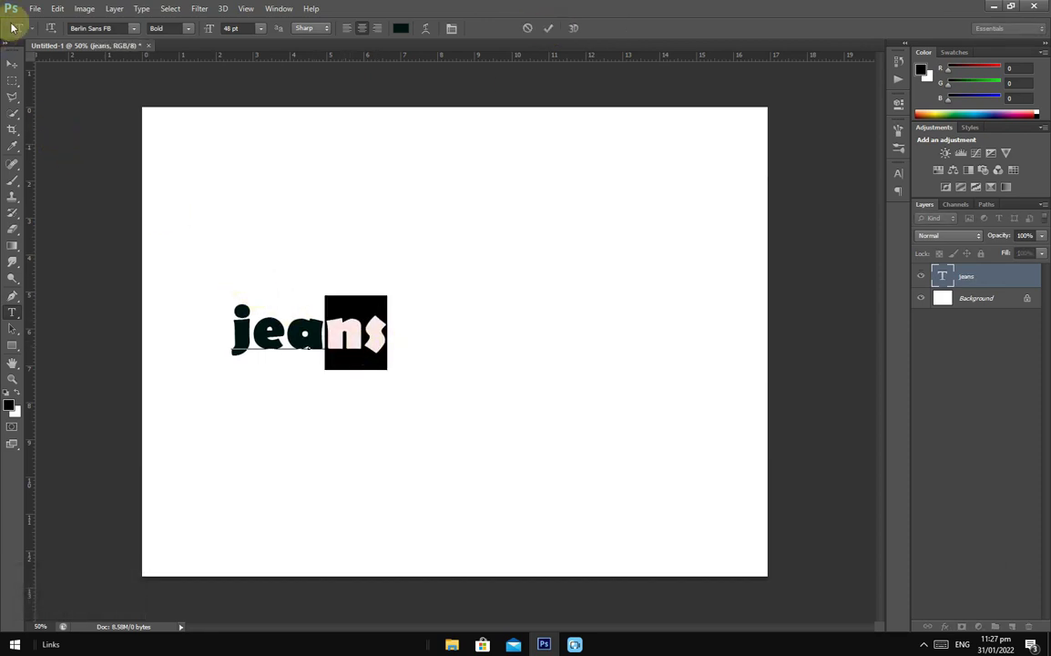
{"action": "left_click", "coordinate": [12, 64]}
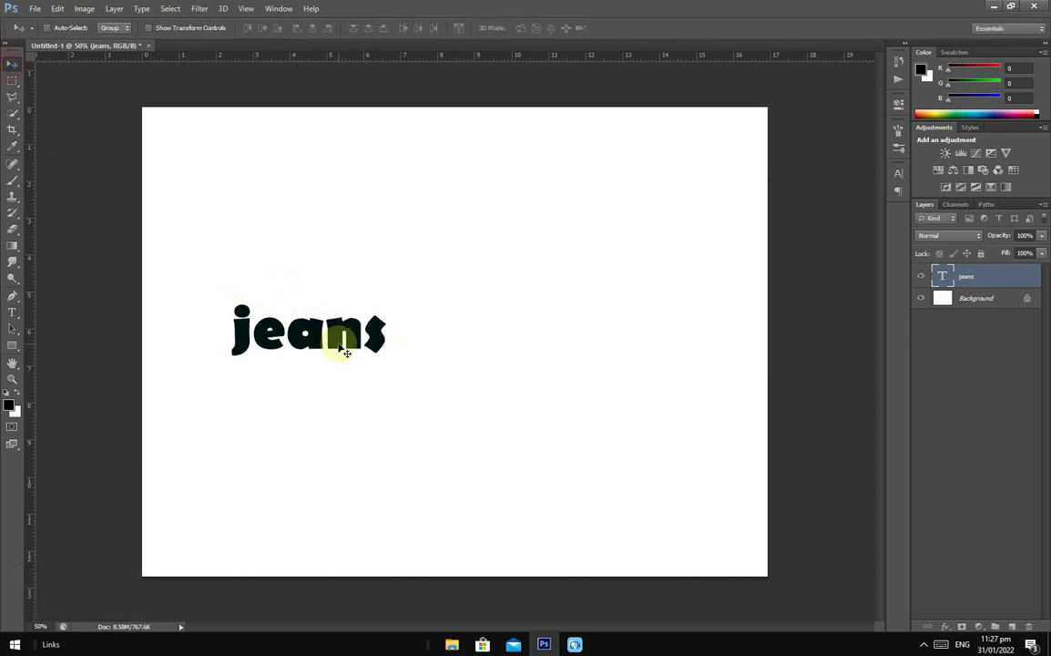
{"action": "key", "text": "ctrl+t"}
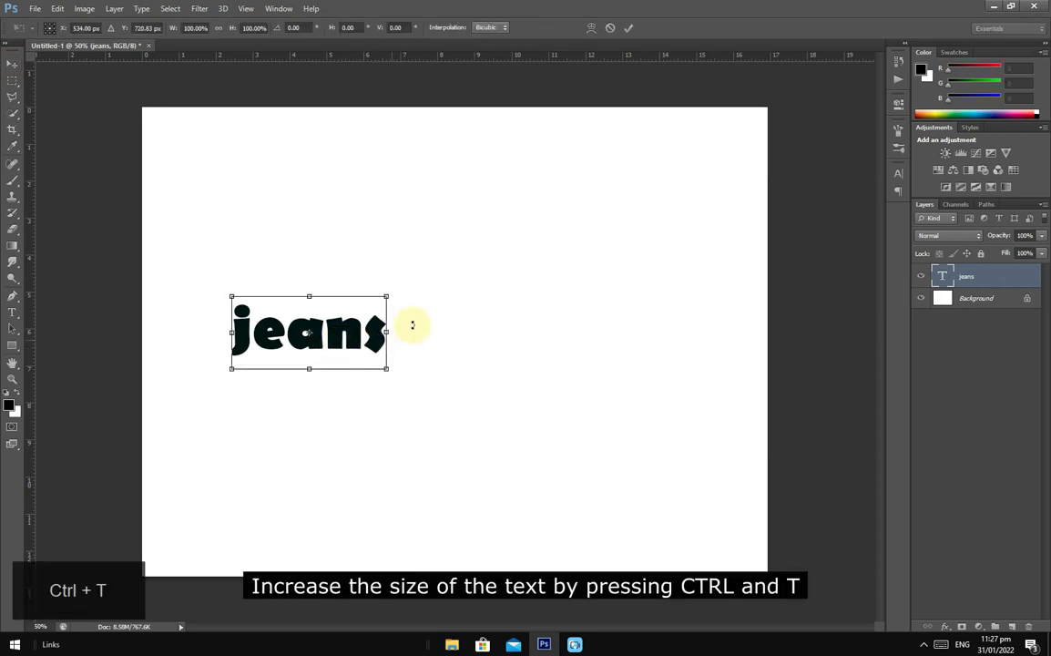
{"action": "left_click_drag", "start_coordinate": [387, 296], "coordinate": [481, 251]}
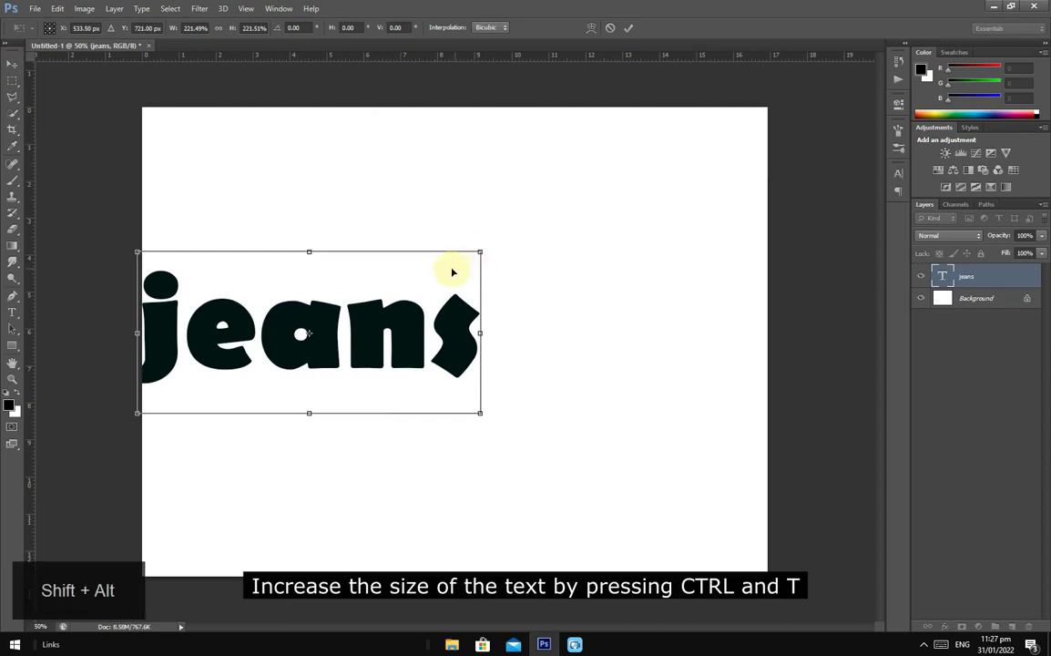
{"action": "left_click_drag", "start_coordinate": [387, 316], "coordinate": [516, 322]}
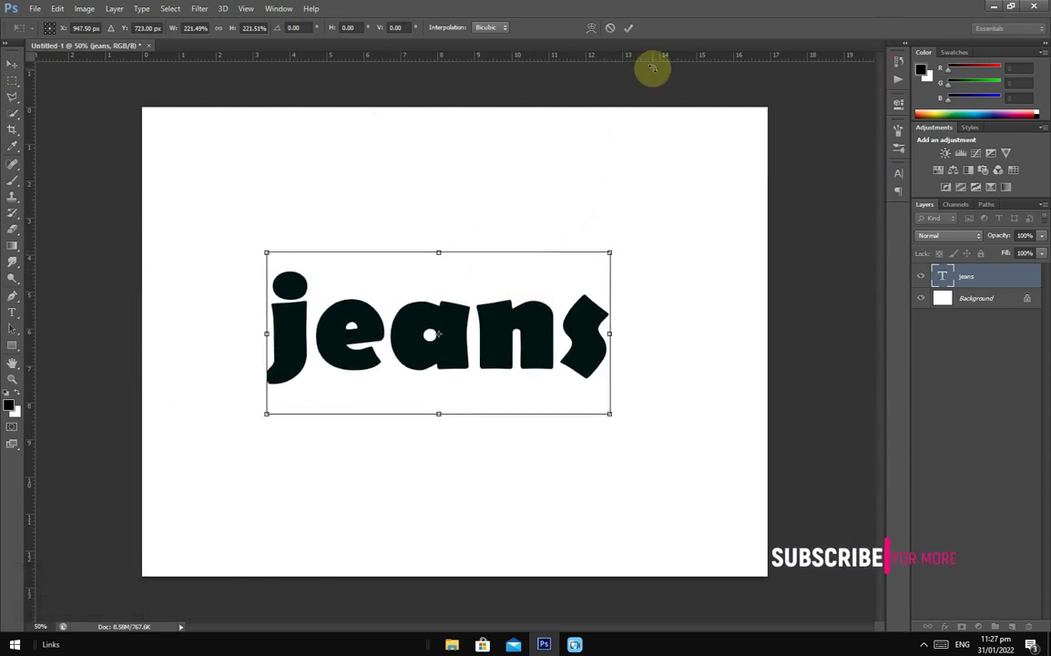
{"action": "left_click", "coordinate": [629, 27]}
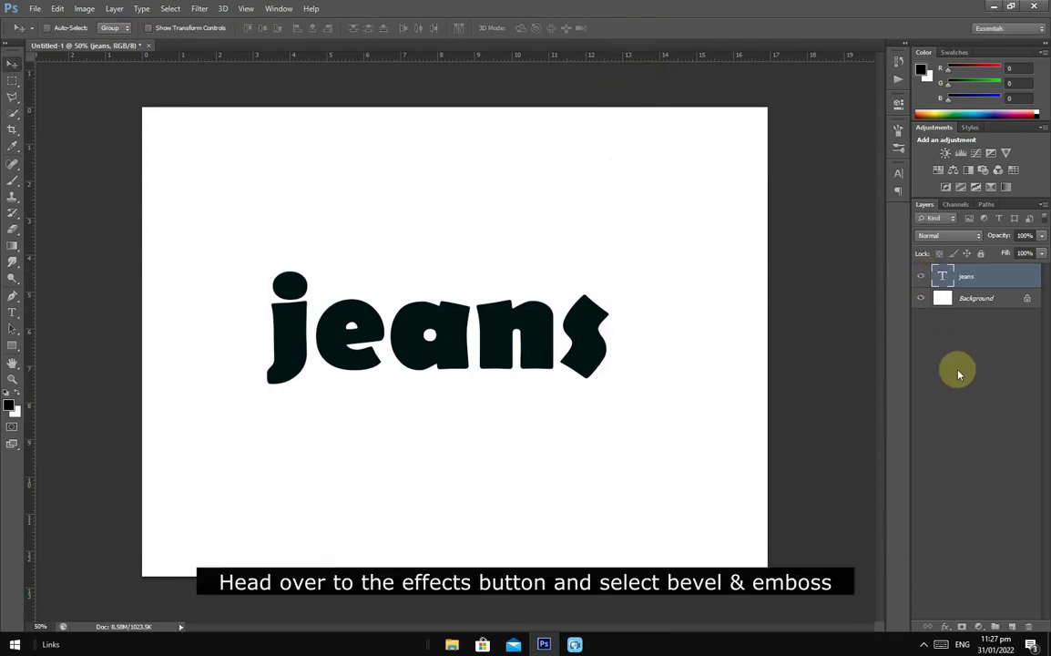
Apply a Bevel & Emboss effect to the text layer with a depth of 633% and a size of 59 px
{"action": "left_click", "coordinate": [946, 625]}
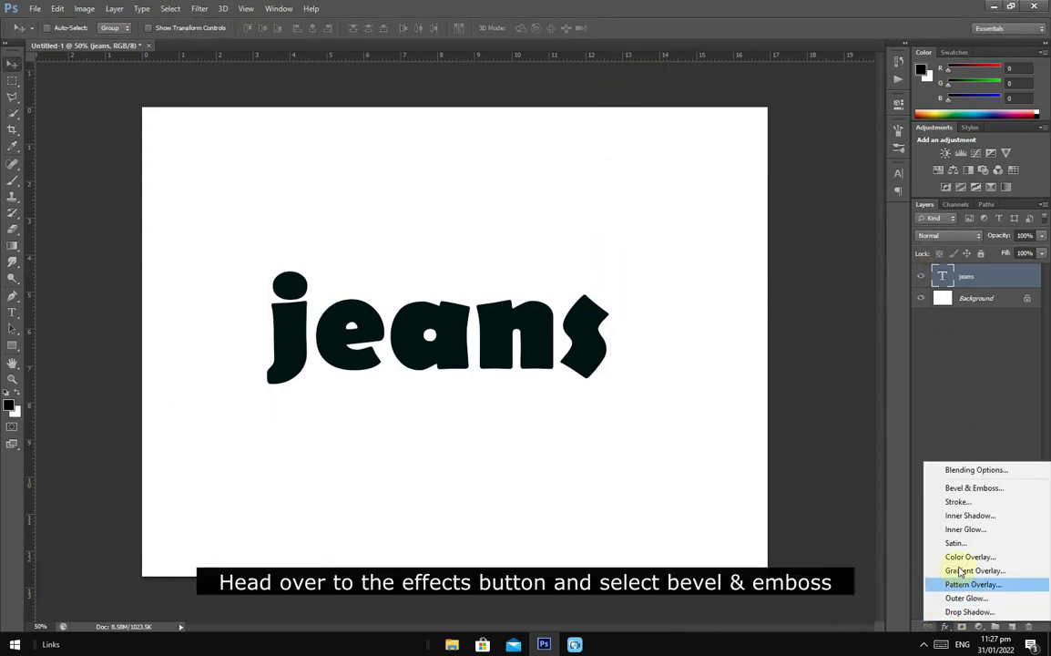
{"action": "left_click", "coordinate": [967, 487]}
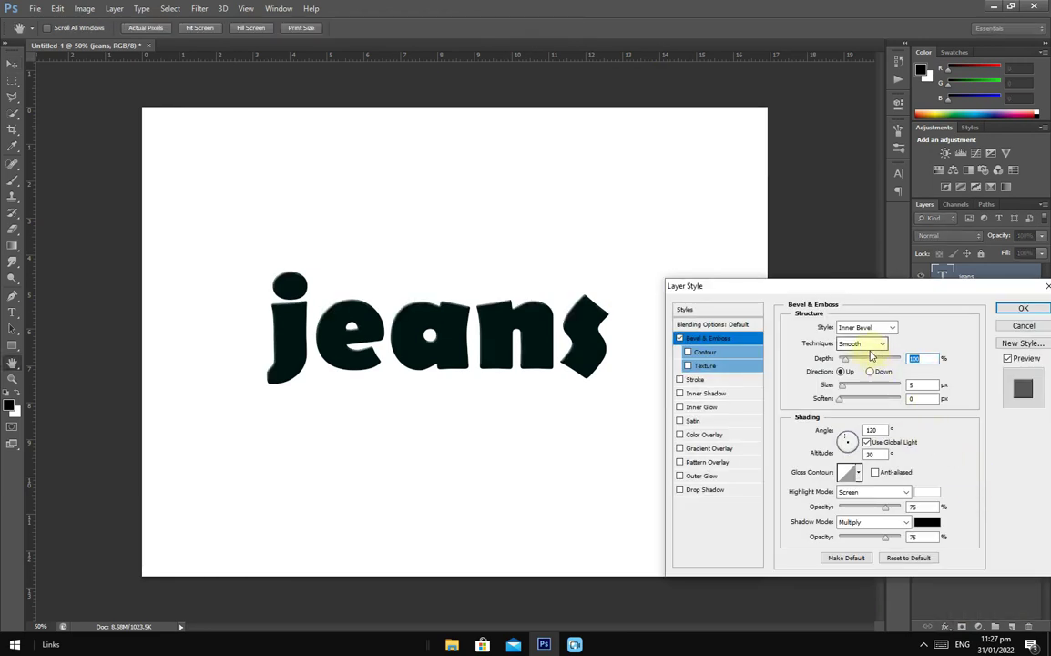
{"action": "left_click", "coordinate": [879, 361]}
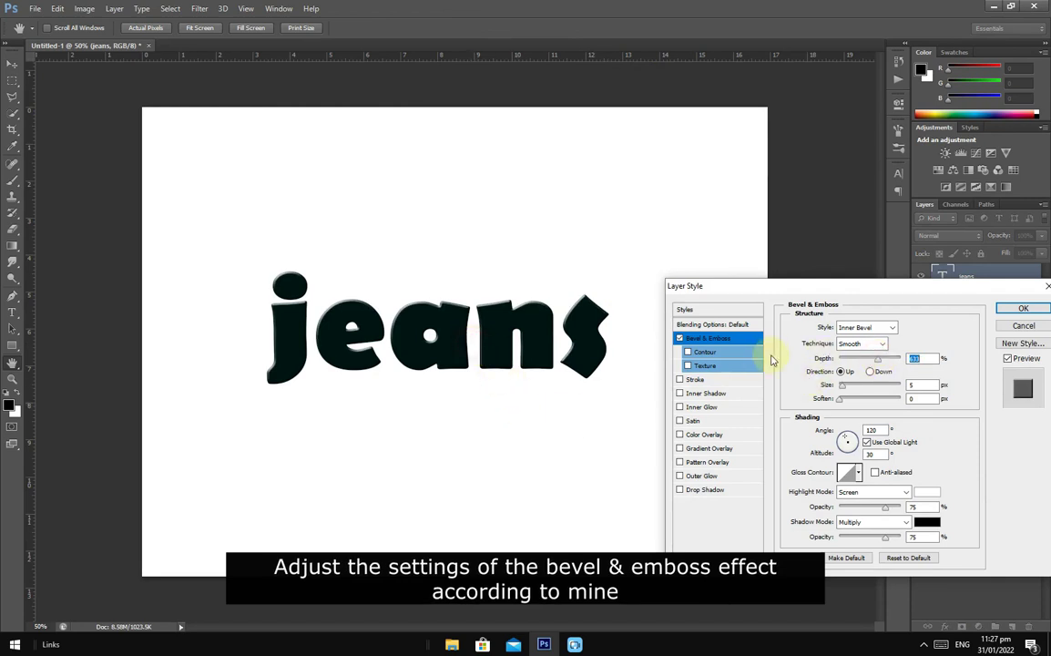
{"action": "left_click_drag", "start_coordinate": [853, 388], "coordinate": [868, 394]}
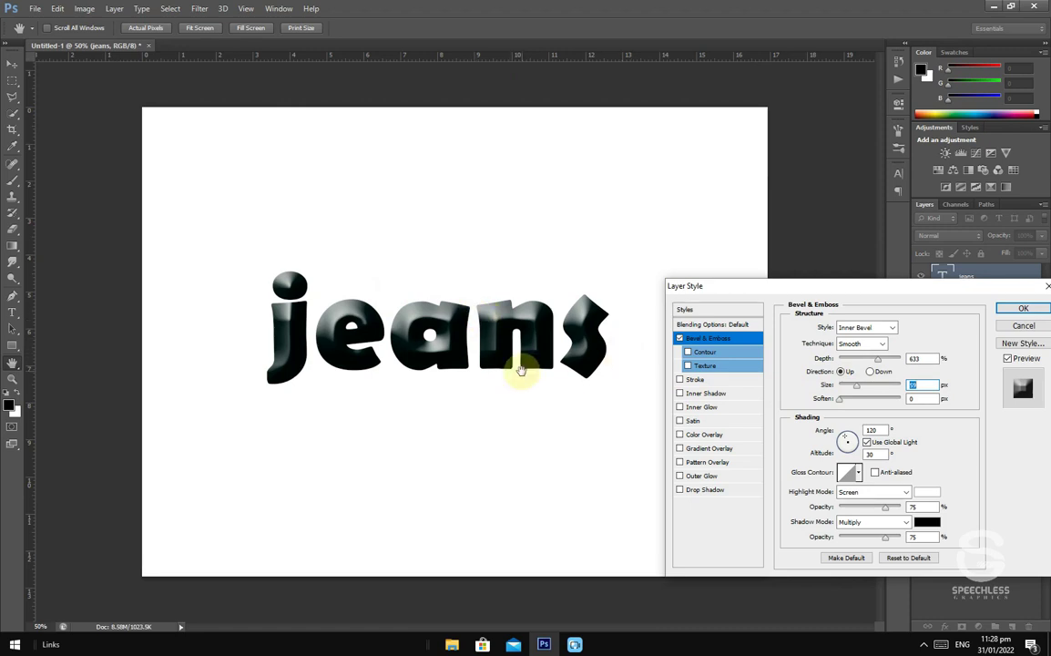
{"action": "key", "text": "Return"}
Edit the text's Bevel & Emboss to size 54 px, soften 16 px, angle 153° and altitude 21°
{"action": "scroll", "coordinate": [494, 347], "scroll_direction": "up", "scroll_amount": 1}
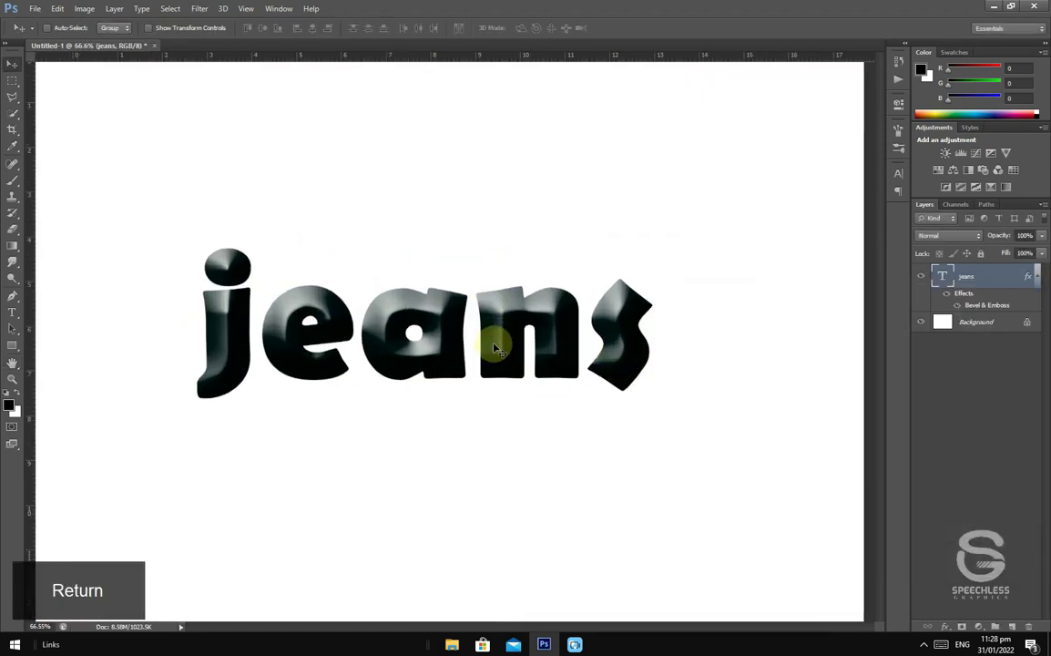
{"action": "scroll", "coordinate": [493, 347], "scroll_direction": "up", "scroll_amount": 2}
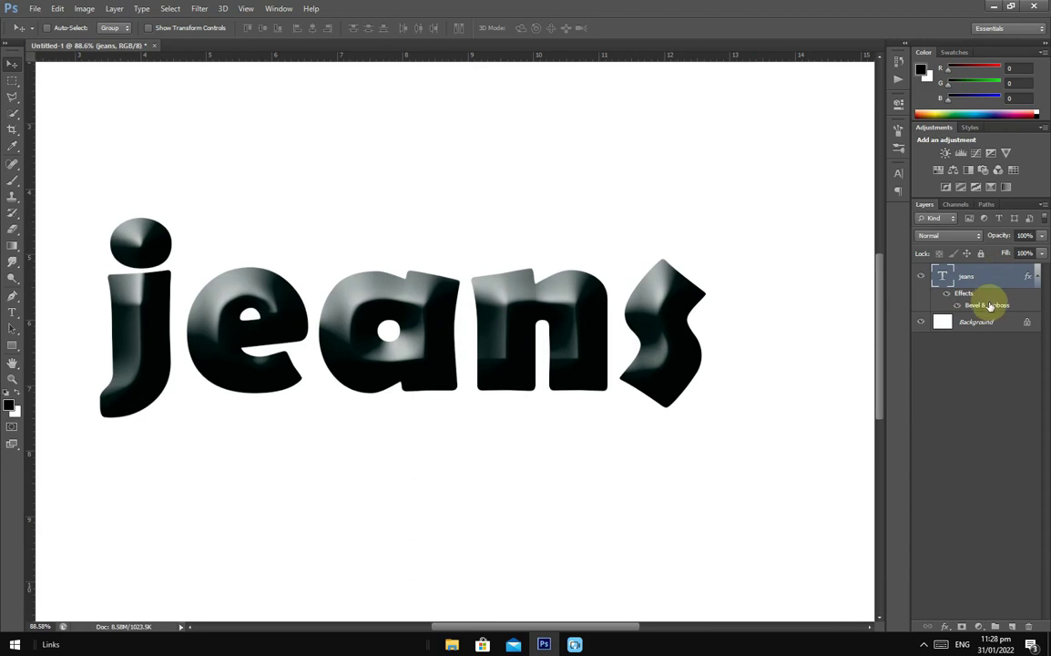
{"action": "double_click", "coordinate": [990, 307]}
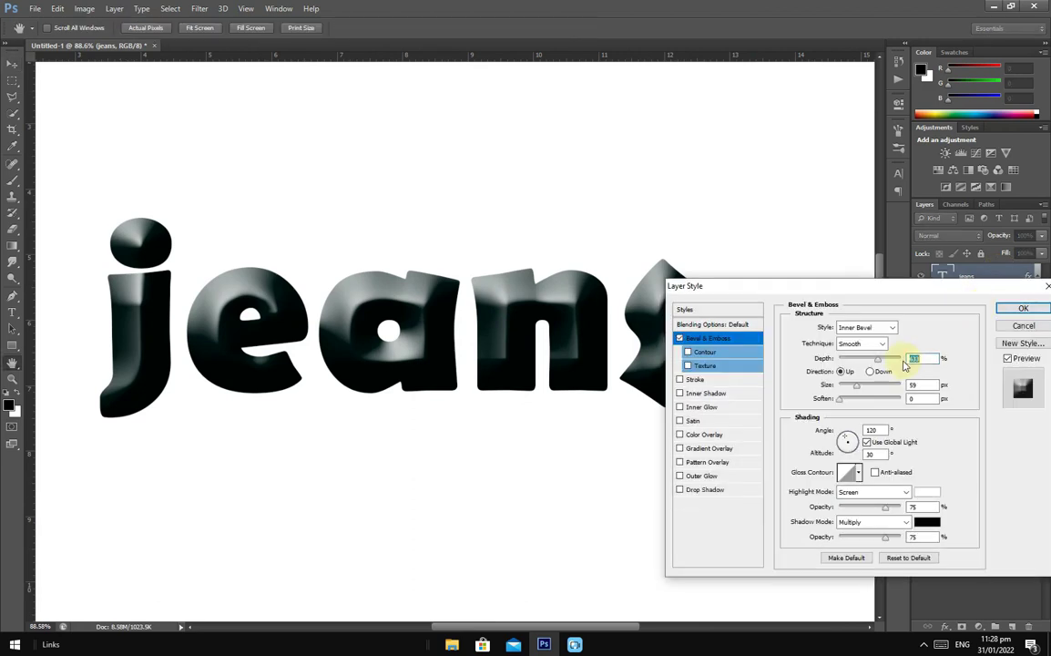
{"action": "mouse_move", "coordinate": [860, 399]}
{"action": "left_mouse_down"}
{"action": "mouse_move", "coordinate": [905, 400]}
{"action": "mouse_move", "coordinate": [858, 386]}
{"action": "left_mouse_up"}
{"action": "left_click", "coordinate": [875, 386]}
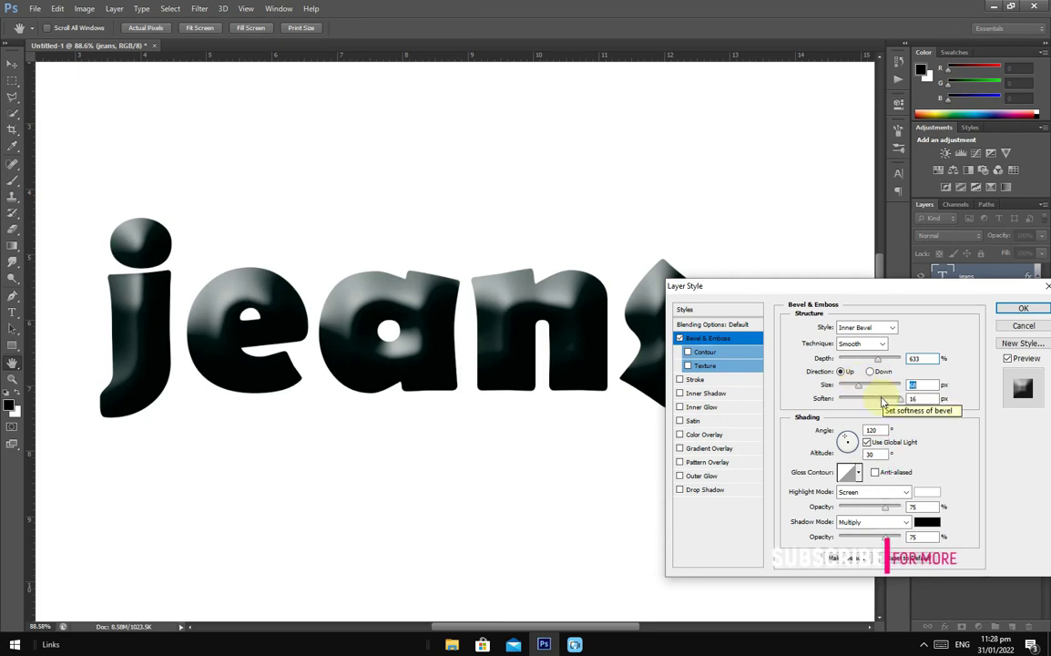
{"action": "left_click_drag", "start_coordinate": [844, 440], "coordinate": [846, 442]}
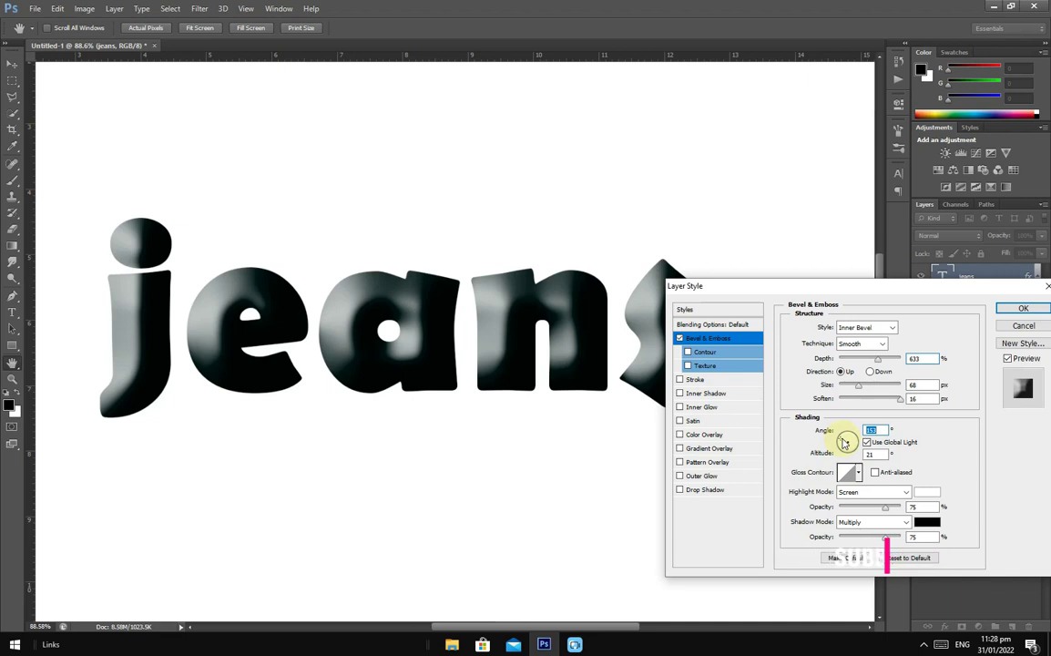
{"action": "left_click_drag", "start_coordinate": [865, 390], "coordinate": [858, 387]}
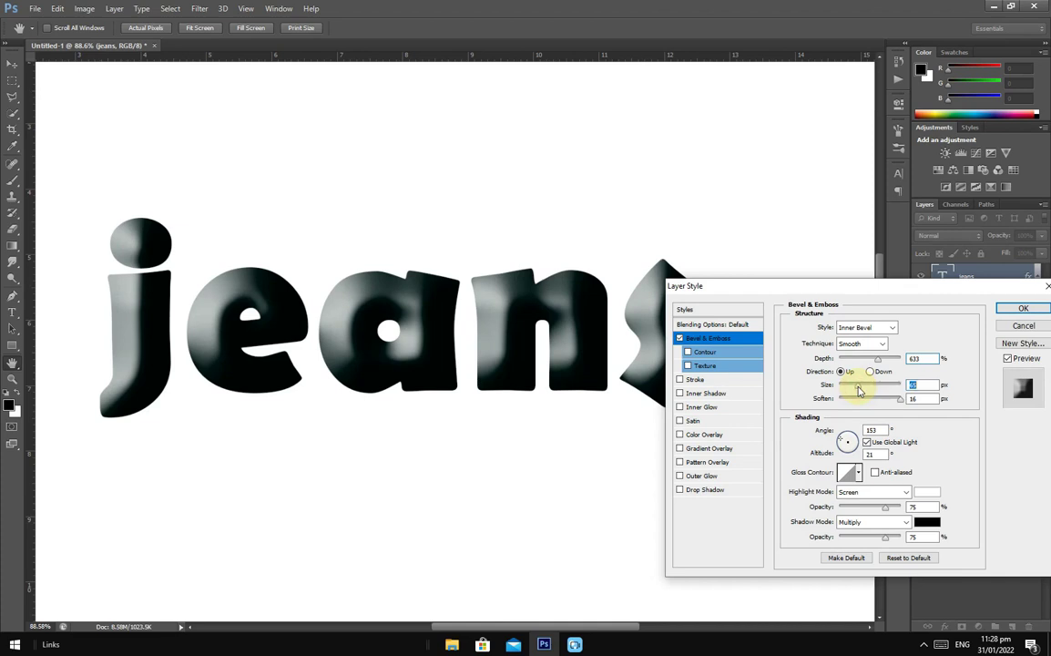
{"action": "left_click_drag", "start_coordinate": [857, 389], "coordinate": [855, 388]}
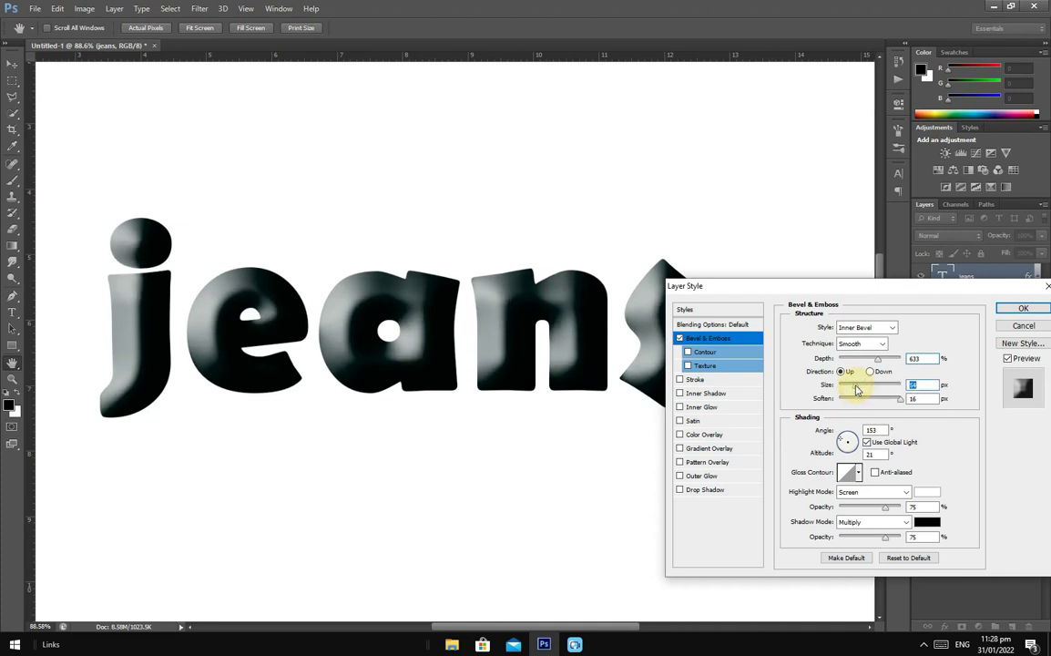
Add a Pattern Overlay to the text layer using the jeans pattern
{"action": "left_click", "coordinate": [718, 461]}
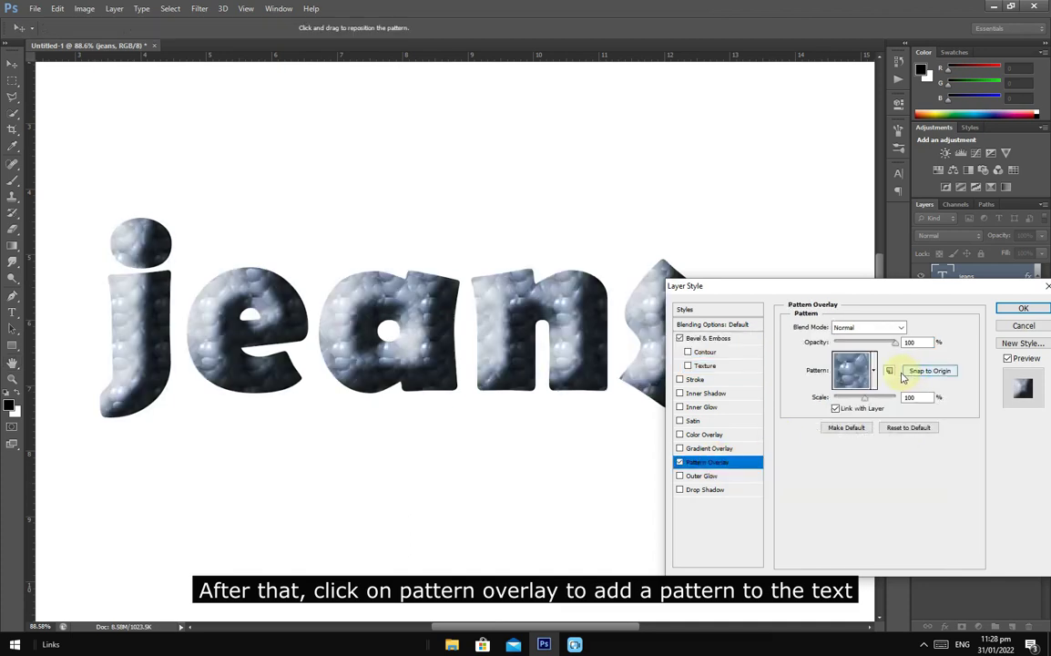
{"action": "left_click", "coordinate": [875, 372]}
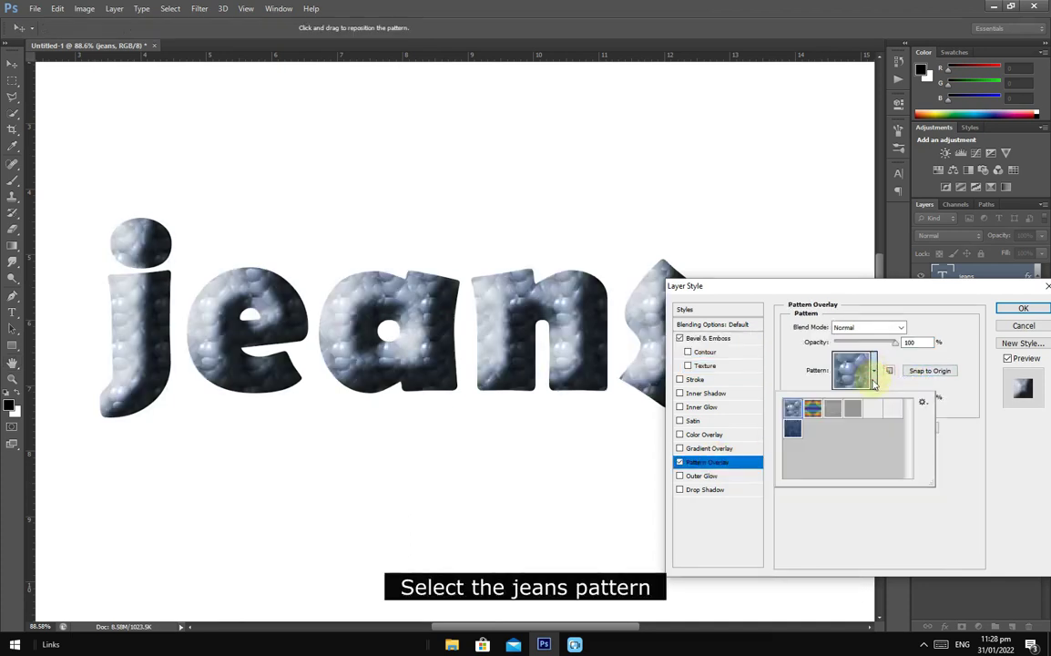
{"action": "left_click", "coordinate": [796, 431]}
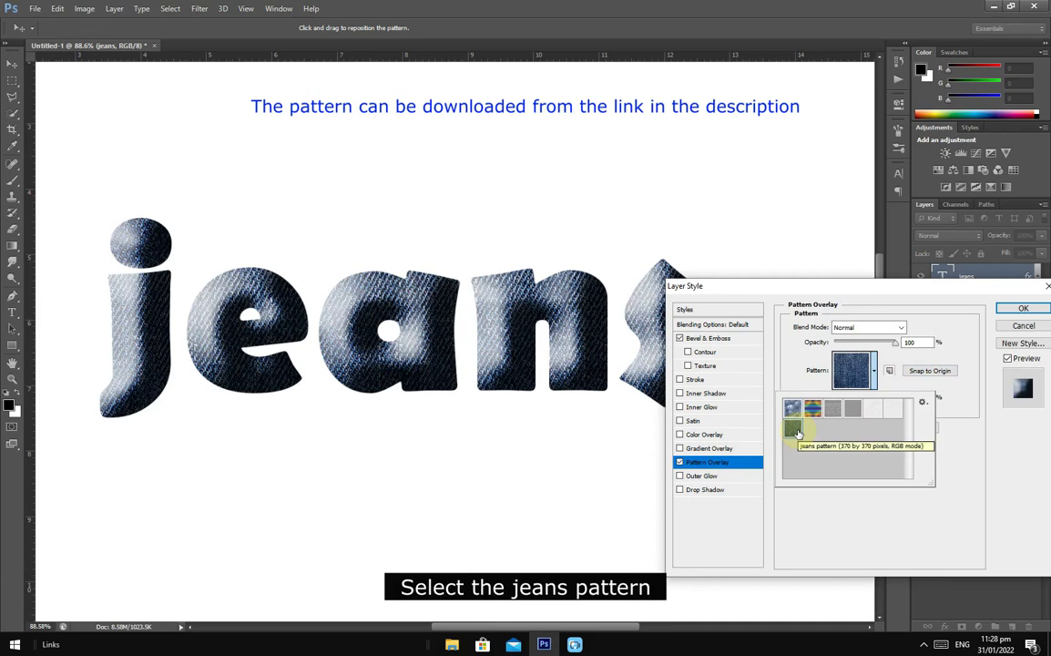
Set the bevel's highlight mode to Soft Light at 78% opacity and its shadow opacity to about 53%
{"action": "left_click", "coordinate": [711, 342]}
{"action": "left_click", "coordinate": [711, 341]}
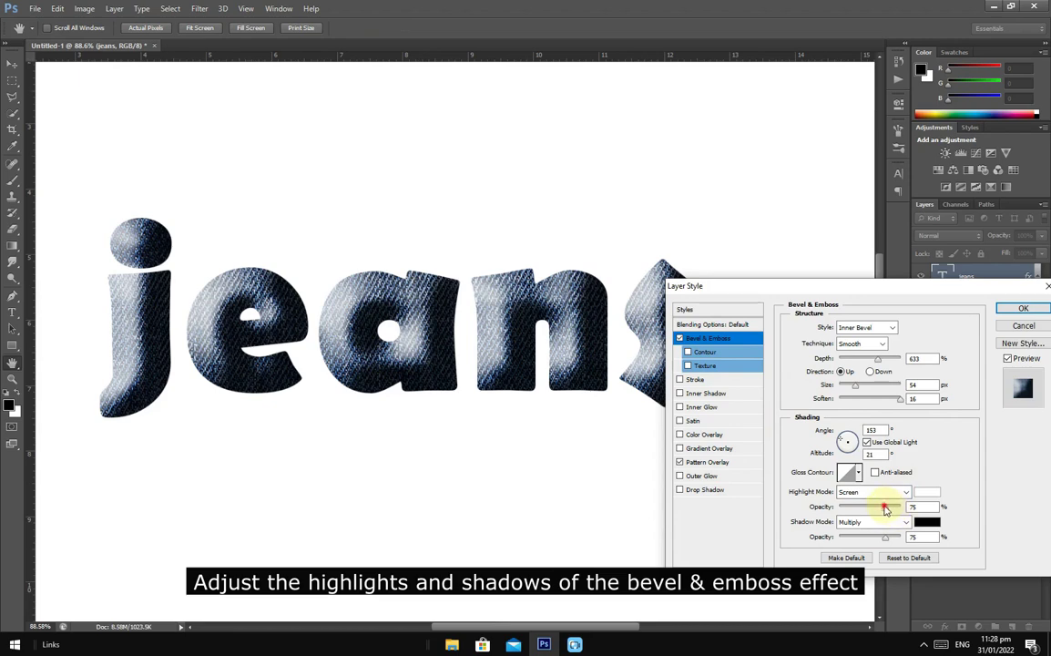
{"action": "left_click_drag", "start_coordinate": [875, 508], "coordinate": [867, 506]}
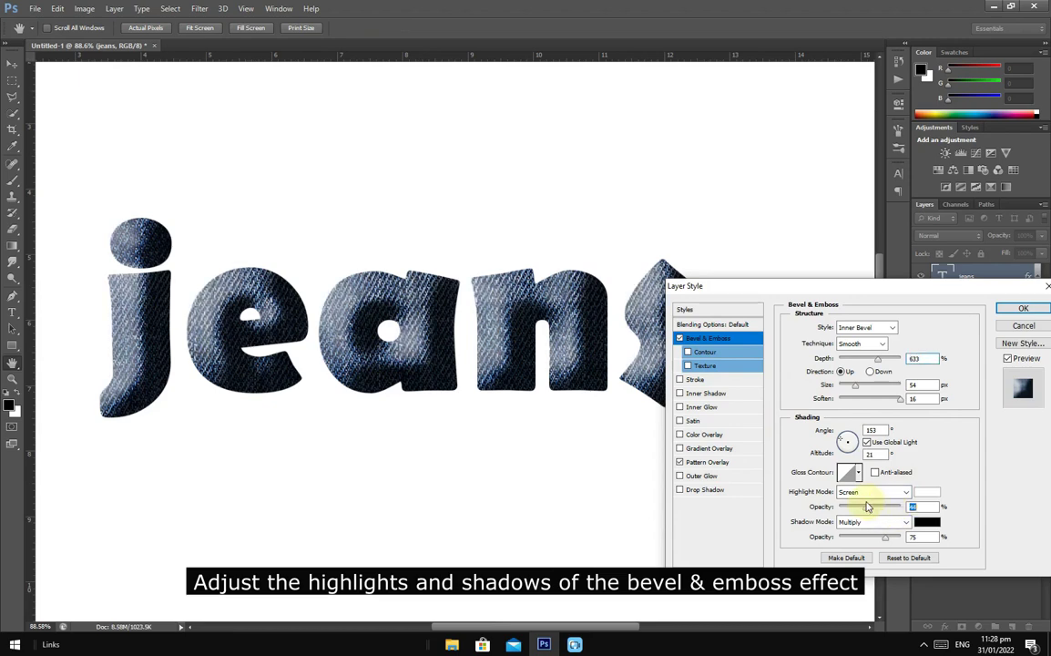
{"action": "left_click", "coordinate": [871, 494]}
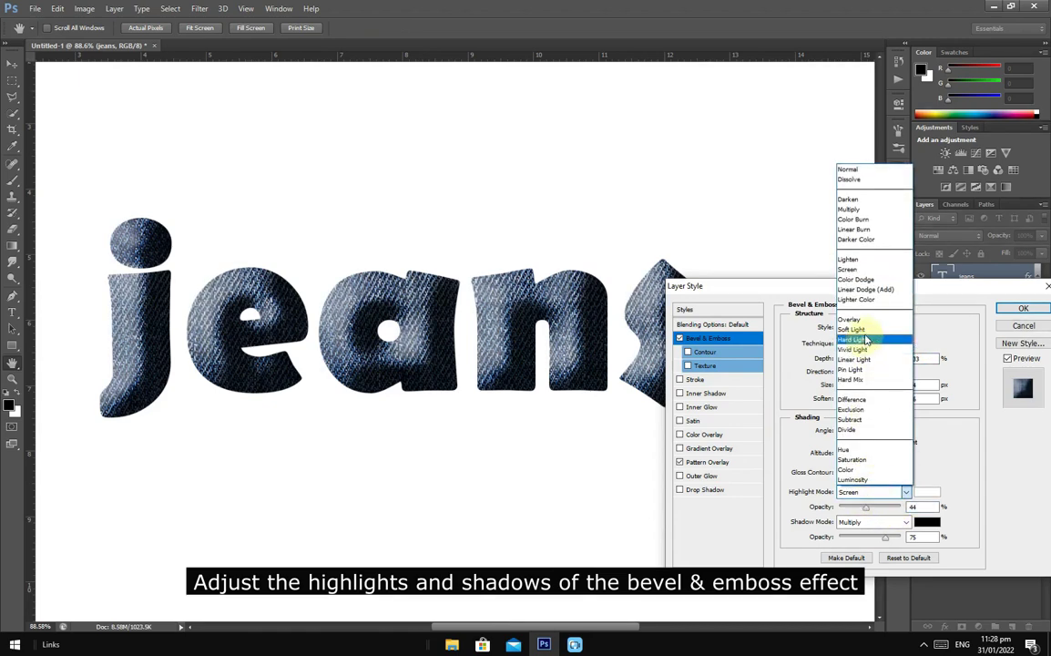
{"action": "left_click", "coordinate": [866, 330]}
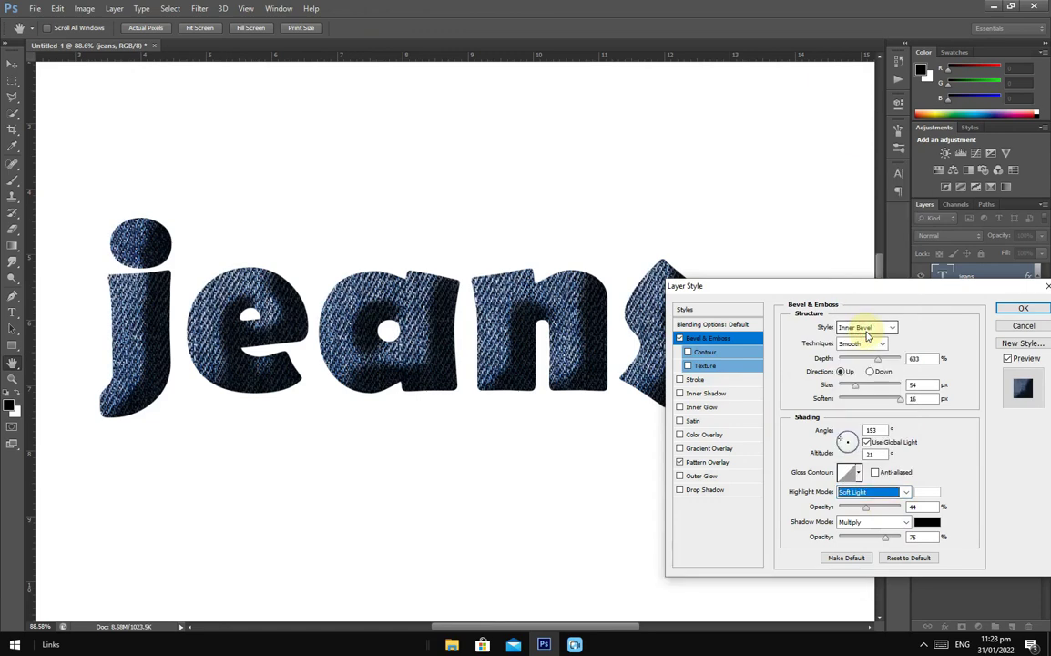
{"action": "left_click", "coordinate": [867, 511]}
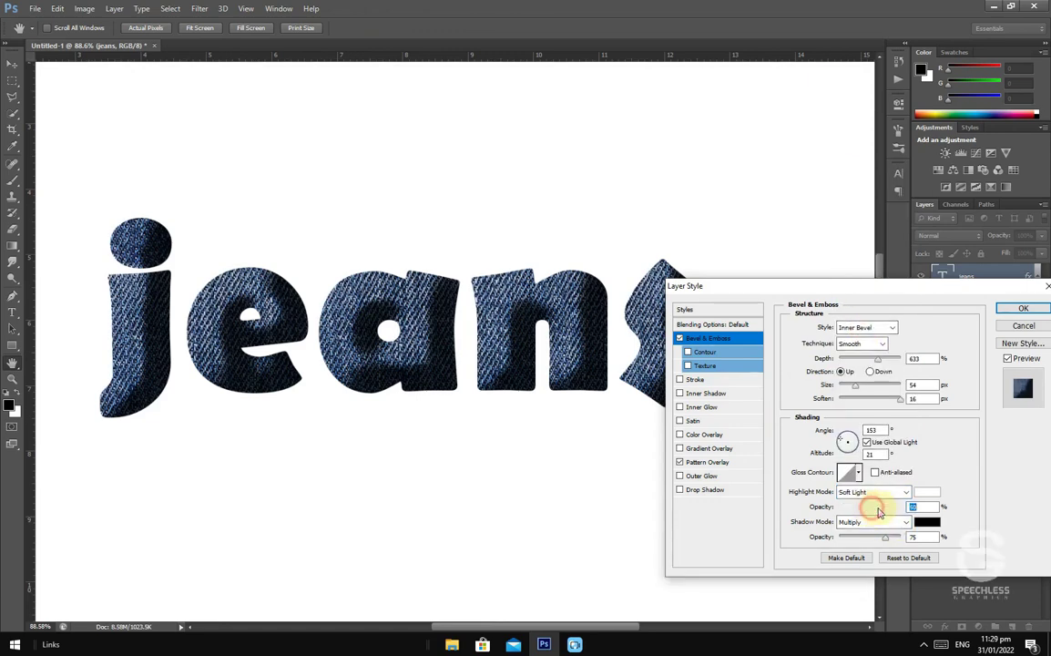
{"action": "left_click_drag", "start_coordinate": [879, 512], "coordinate": [888, 513]}
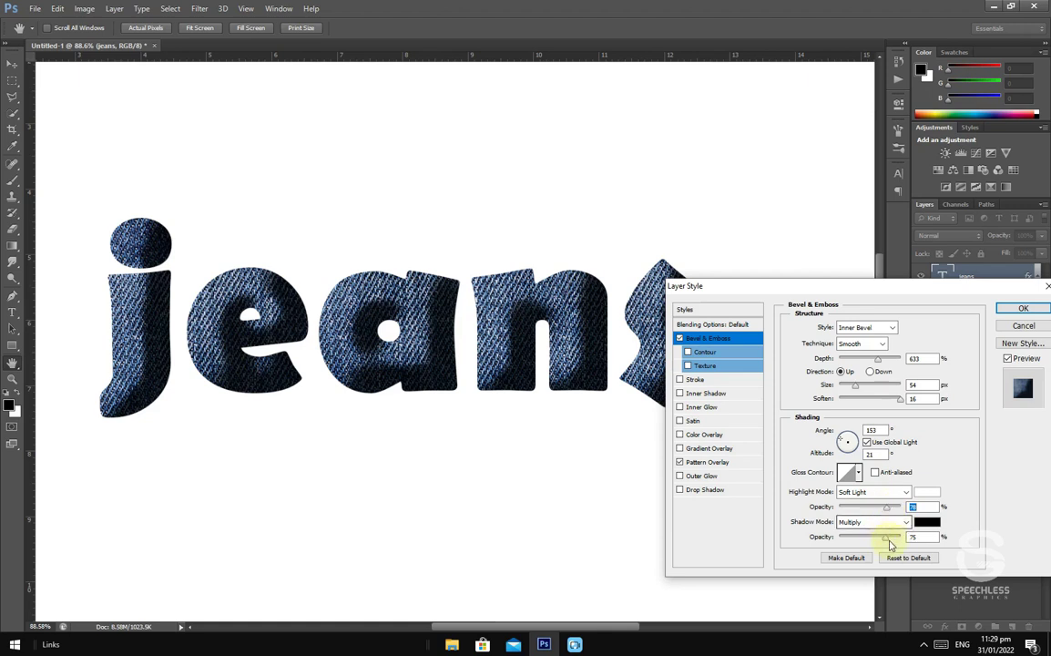
{"action": "left_click", "coordinate": [880, 543]}
{"action": "left_click_drag", "start_coordinate": [881, 544], "coordinate": [872, 543]}
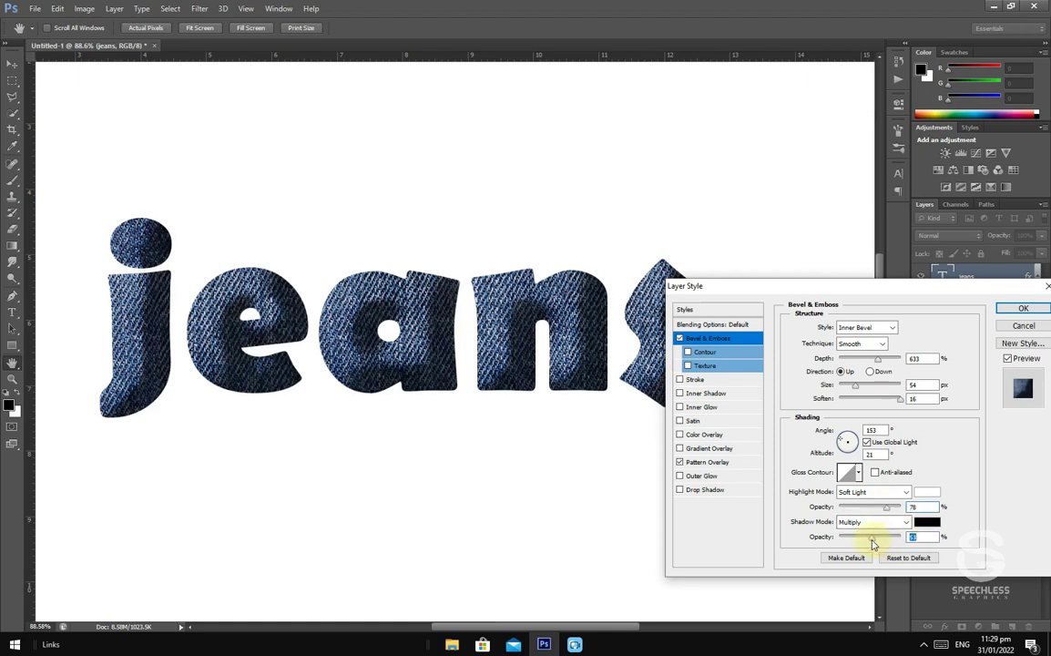
Set the bevel's shadow opacity to 67%, reshape its gloss contour with points at 43/66% and 25/28%, and apply the layer style
{"action": "left_click", "coordinate": [880, 544]}
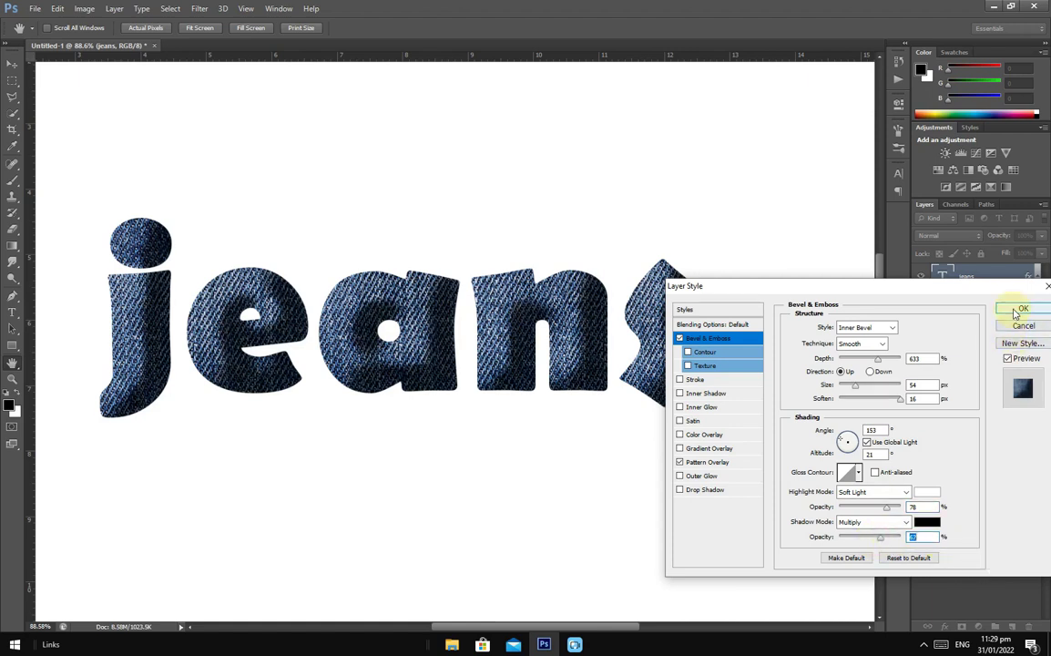
{"action": "left_click", "coordinate": [847, 472]}
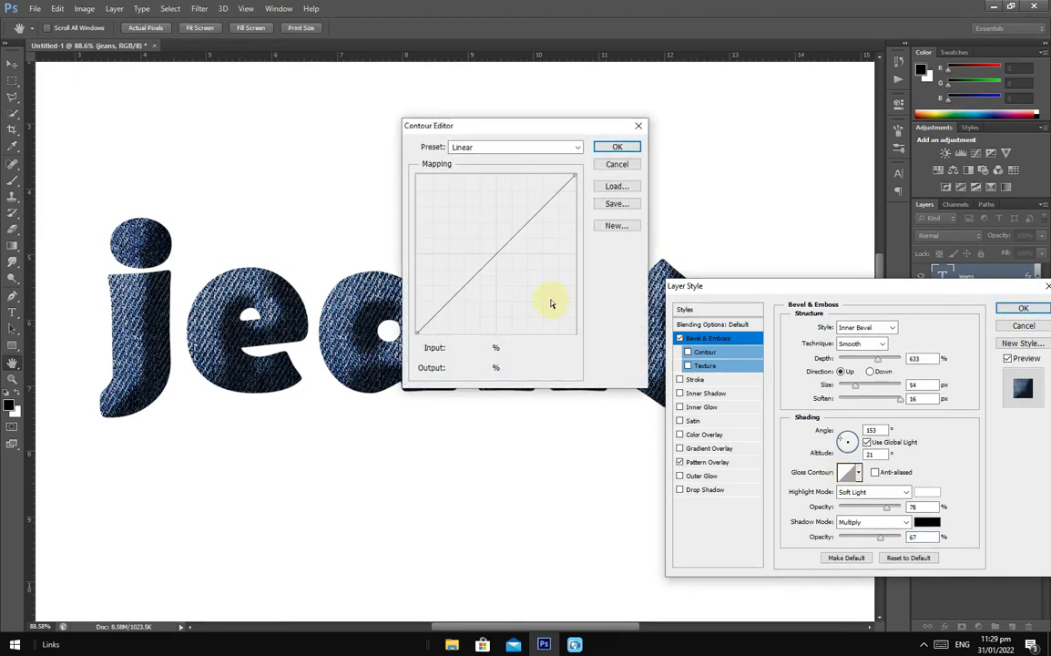
{"action": "left_click_drag", "start_coordinate": [492, 259], "coordinate": [483, 227]}
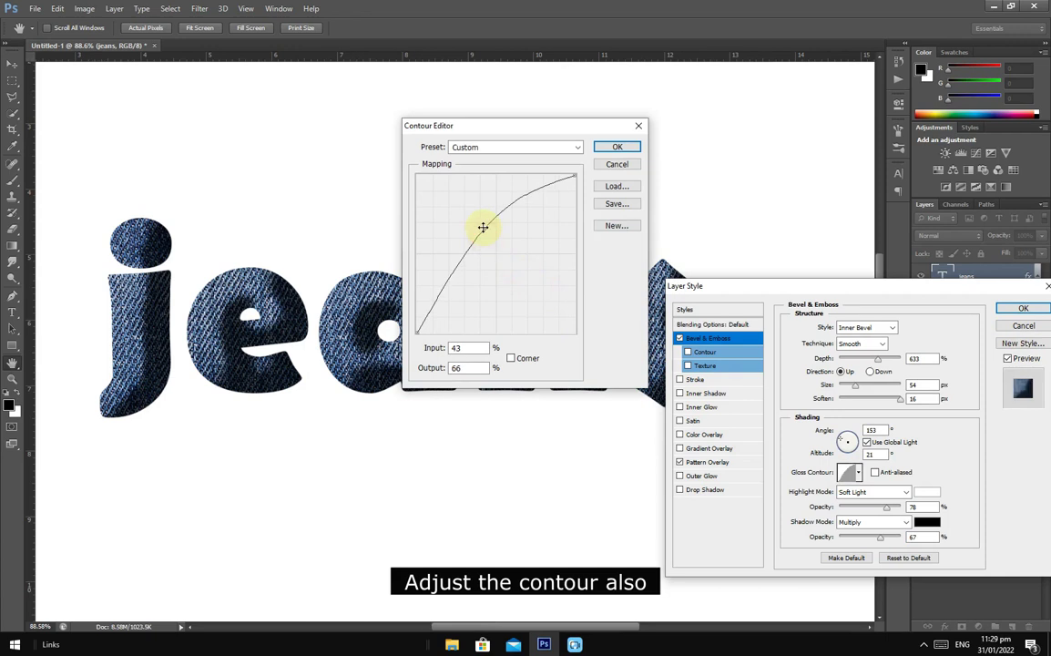
{"action": "left_click_drag", "start_coordinate": [449, 274], "coordinate": [455, 289]}
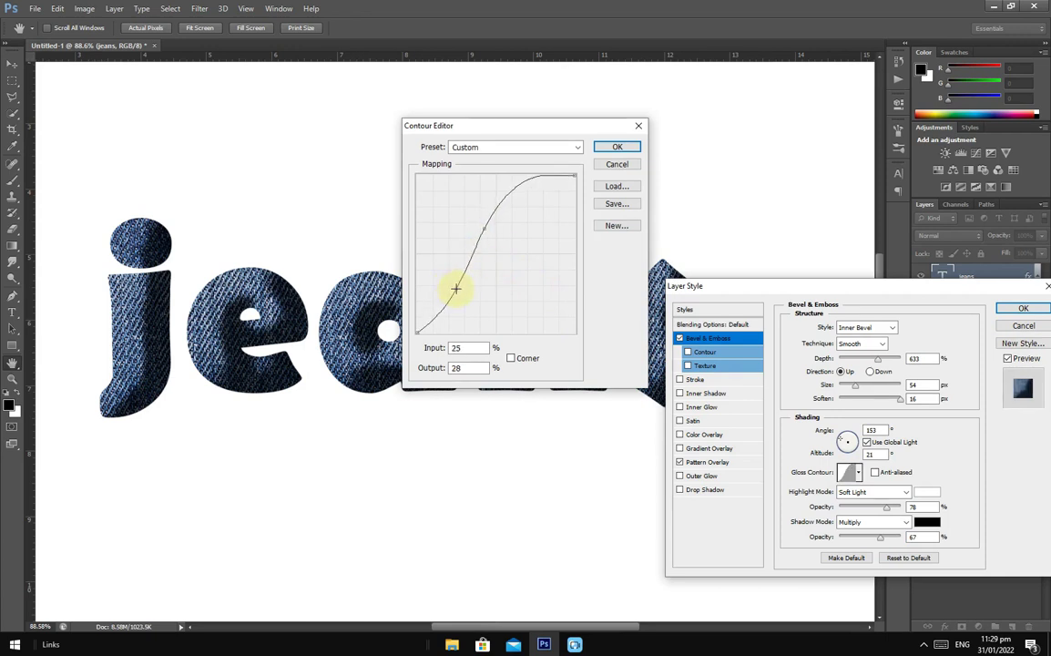
{"action": "left_click", "coordinate": [603, 146]}
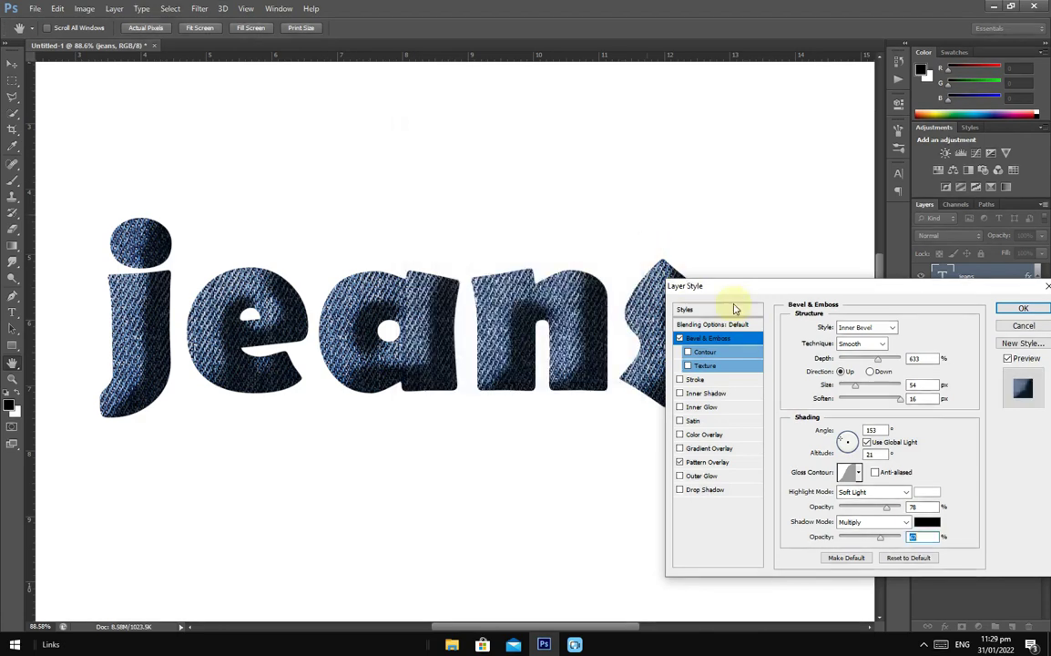
{"action": "left_click", "coordinate": [1025, 312]}
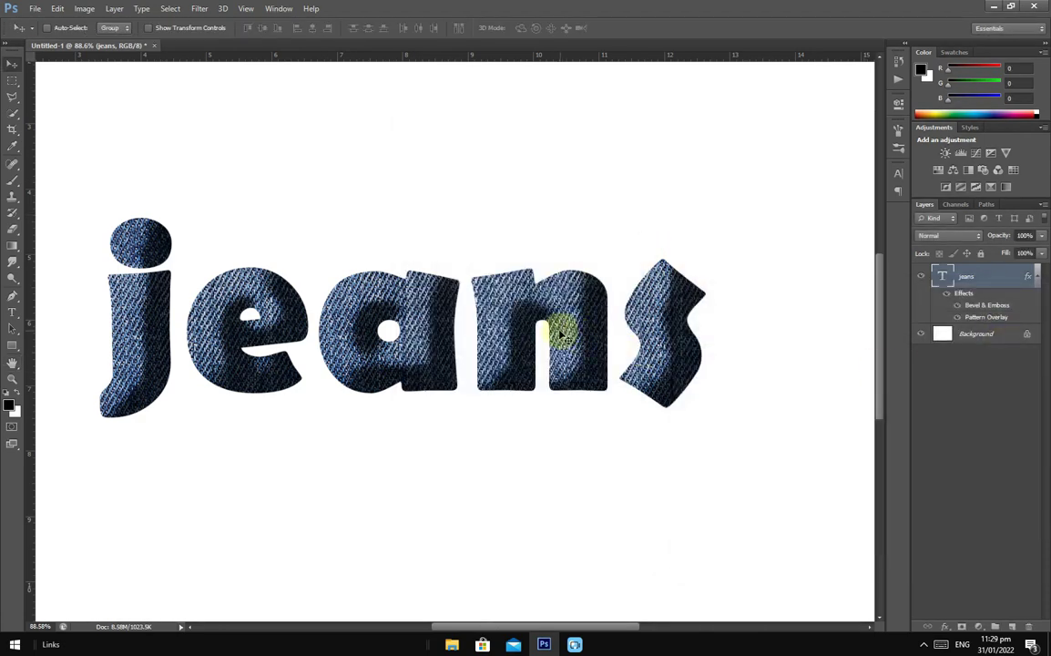
Reposition the jeans text slightly closer to the middle of the canvas
{"action": "scroll", "coordinate": [563, 334], "scroll_direction": "down", "scroll_amount": 3}
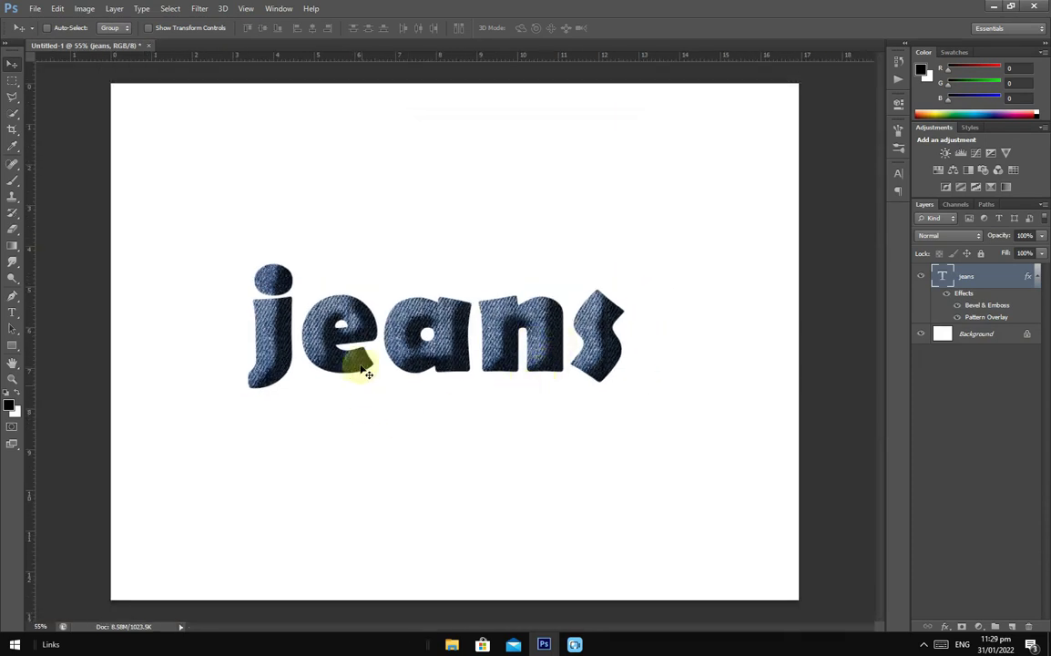
{"action": "mouse_move", "coordinate": [458, 338]}
{"action": "left_mouse_down"}
{"action": "mouse_move", "coordinate": [464, 349]}
{"action": "mouse_move", "coordinate": [464, 335]}
{"action": "left_mouse_up"}
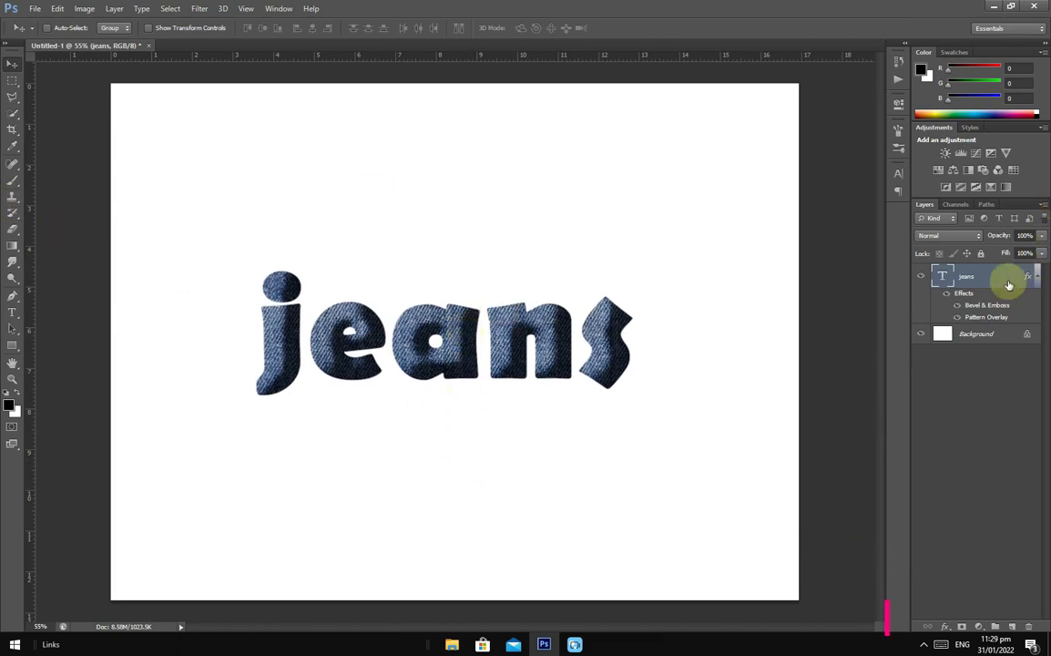
Collapse the text layer's effects list and create a new empty layer directly above the Background layer
{"action": "left_click", "coordinate": [1037, 283]}
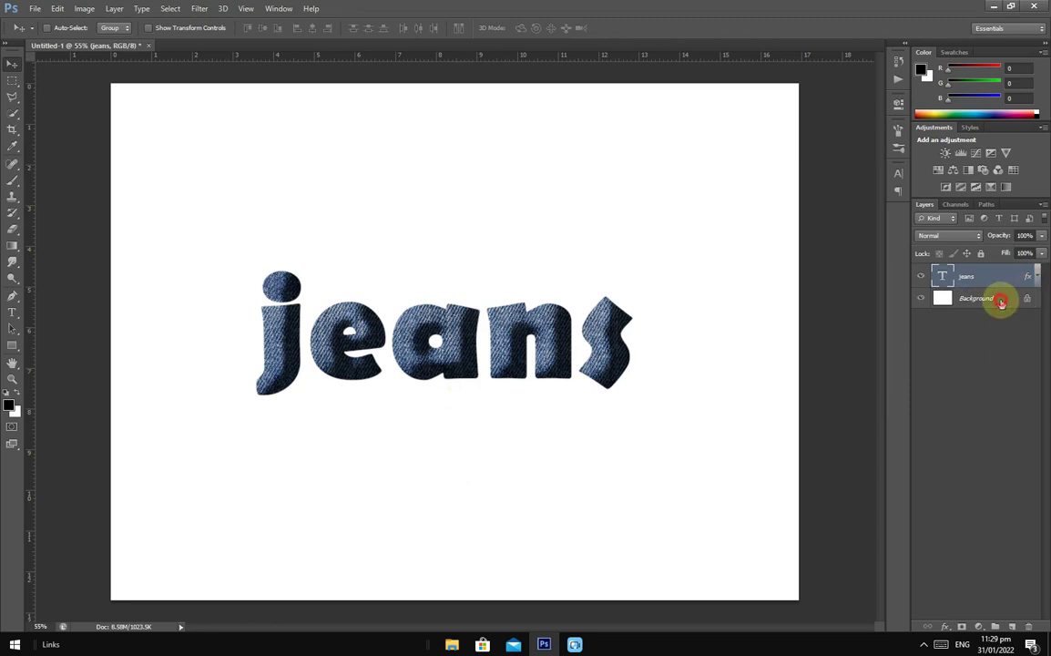
{"action": "left_click", "coordinate": [1004, 298]}
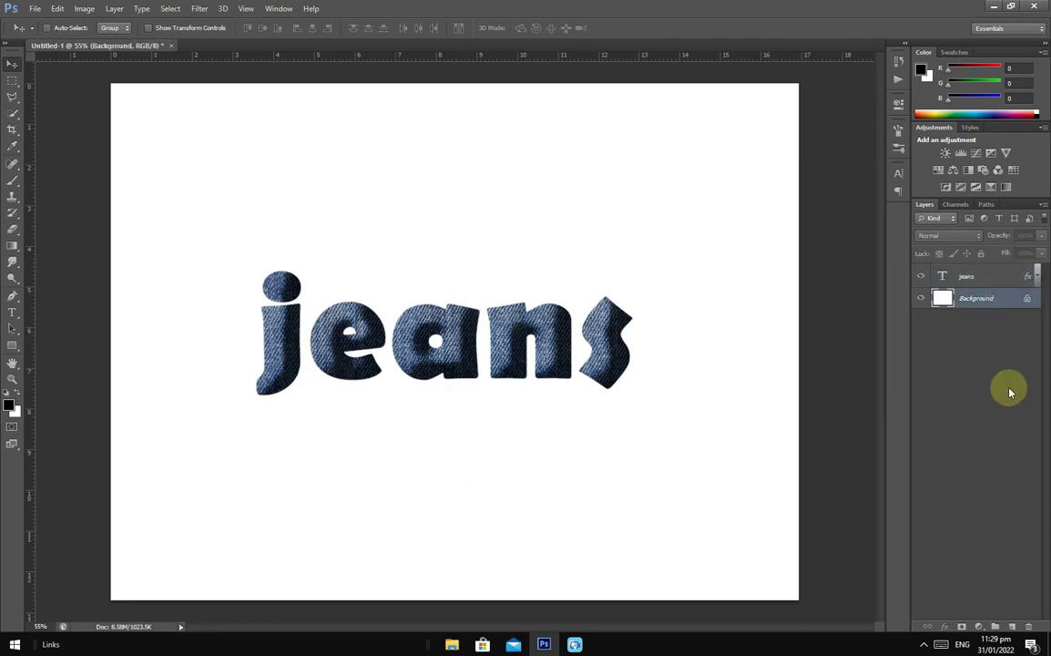
{"action": "left_click", "coordinate": [1012, 626]}
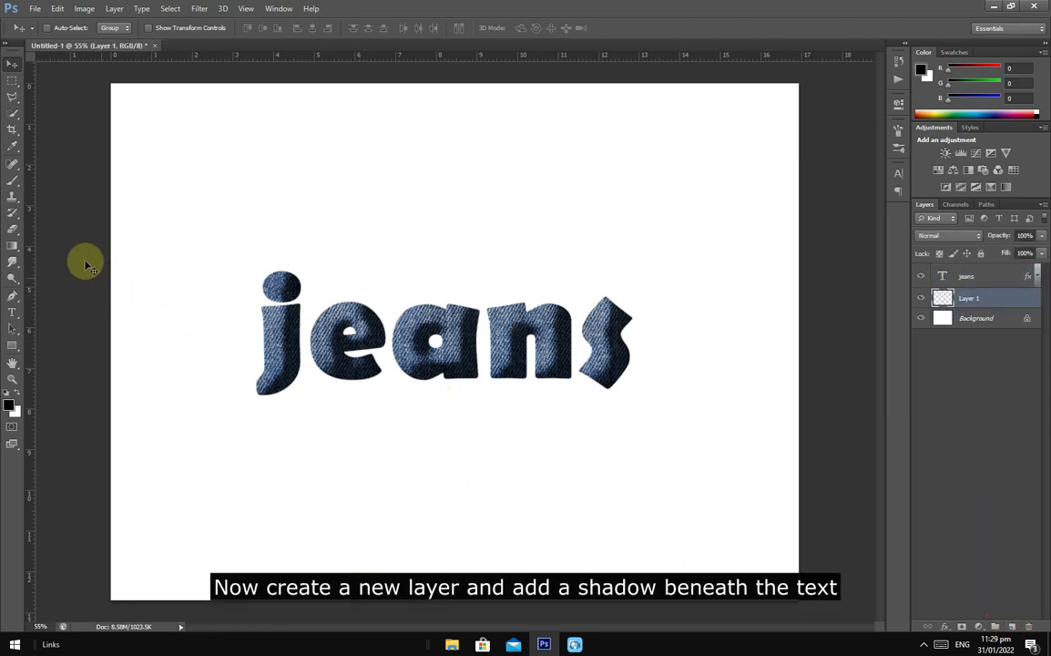
Paint one soft black dab below the text with a 176 px brush at 0% hardness, 100% flow and 100% opacity
{"action": "left_click", "coordinate": [13, 182]}
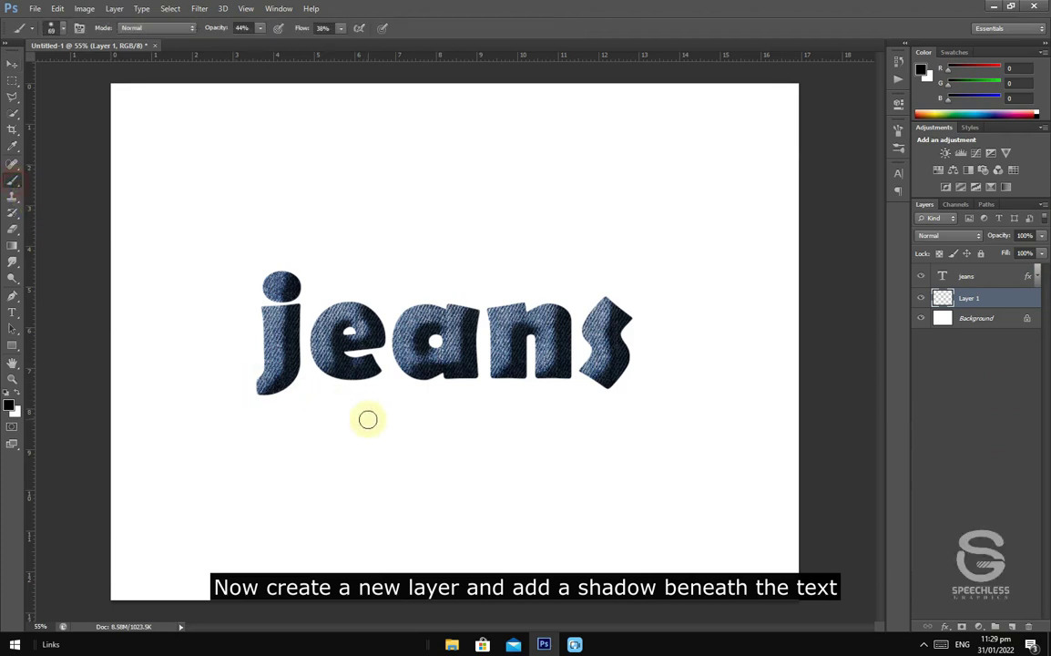
{"action": "right_click", "coordinate": [414, 442]}
{"action": "left_click_drag", "start_coordinate": [498, 474], "coordinate": [512, 469]}
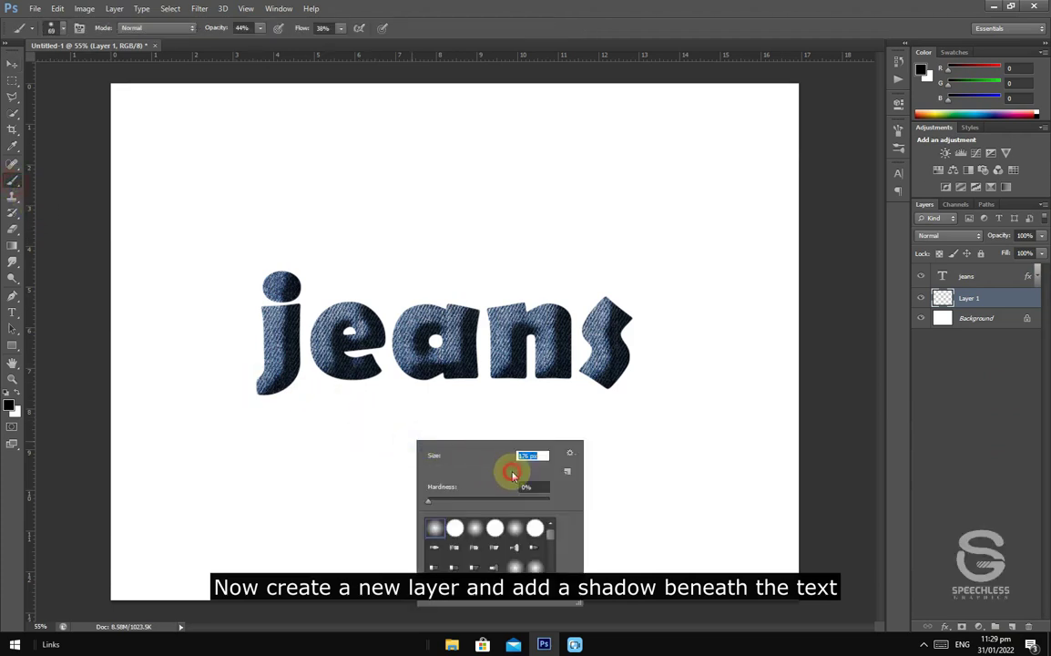
{"action": "left_click", "coordinate": [342, 29]}
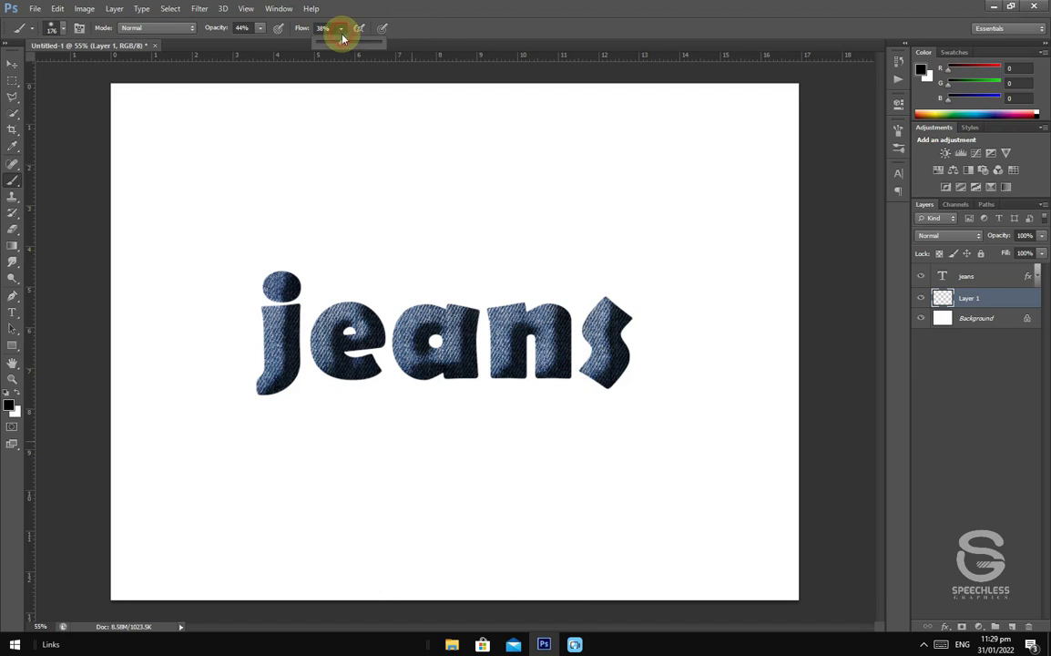
{"action": "left_click_drag", "start_coordinate": [366, 45], "coordinate": [383, 49]}
{"action": "left_click", "coordinate": [259, 32]}
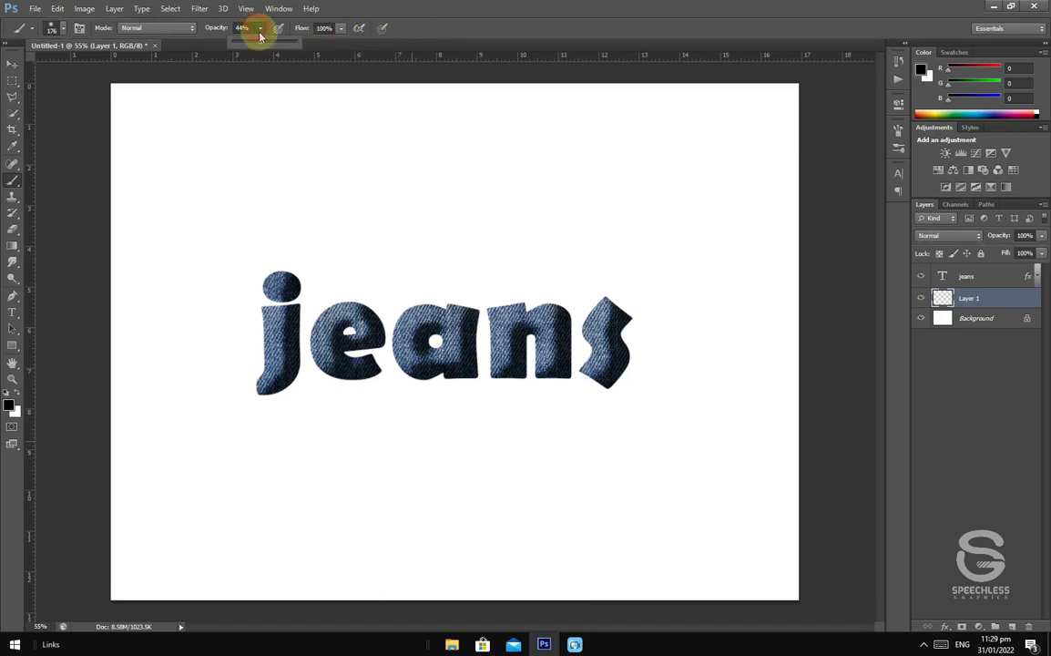
{"action": "left_click_drag", "start_coordinate": [264, 44], "coordinate": [301, 44]}
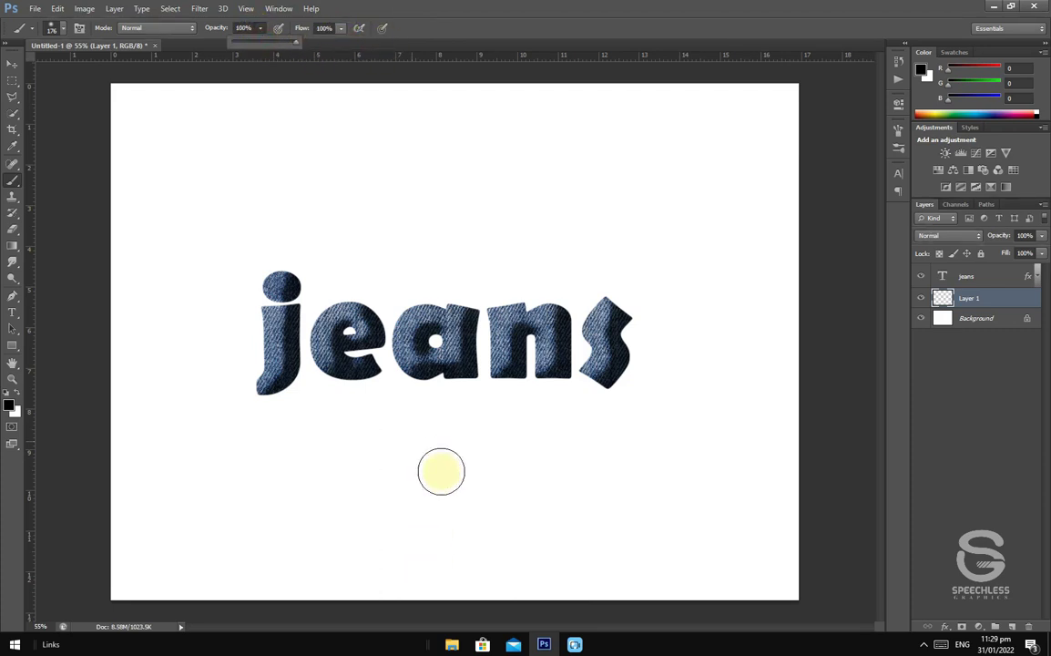
{"action": "left_click", "coordinate": [441, 471]}
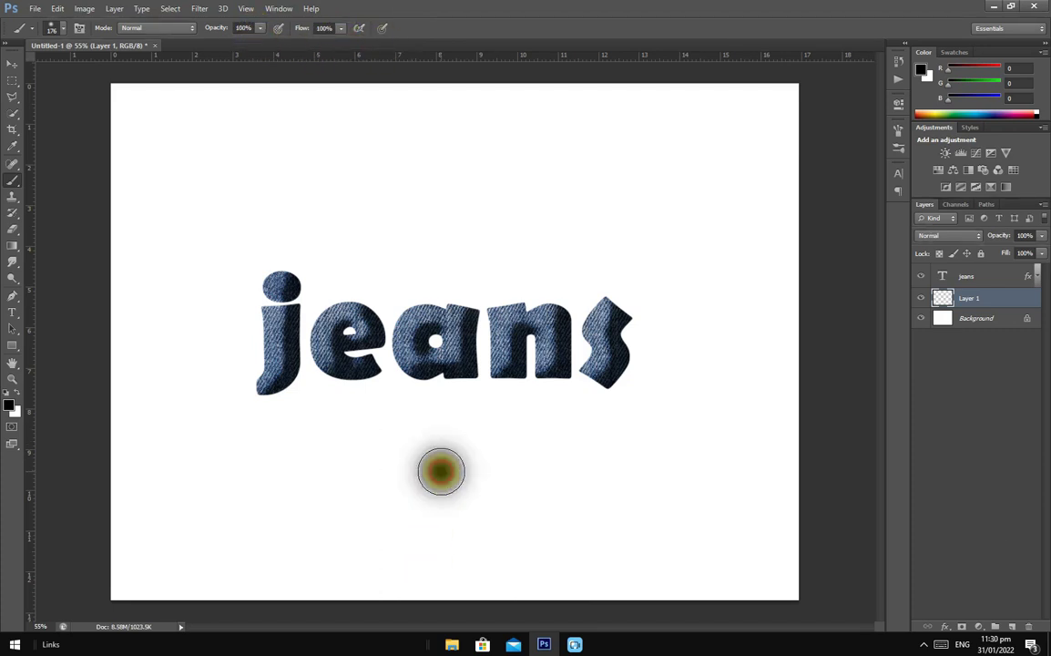
Free-transform the black dab to about 672% width and 69% height, placing it centred just beneath the text as a shadow
{"action": "left_click", "coordinate": [16, 70]}
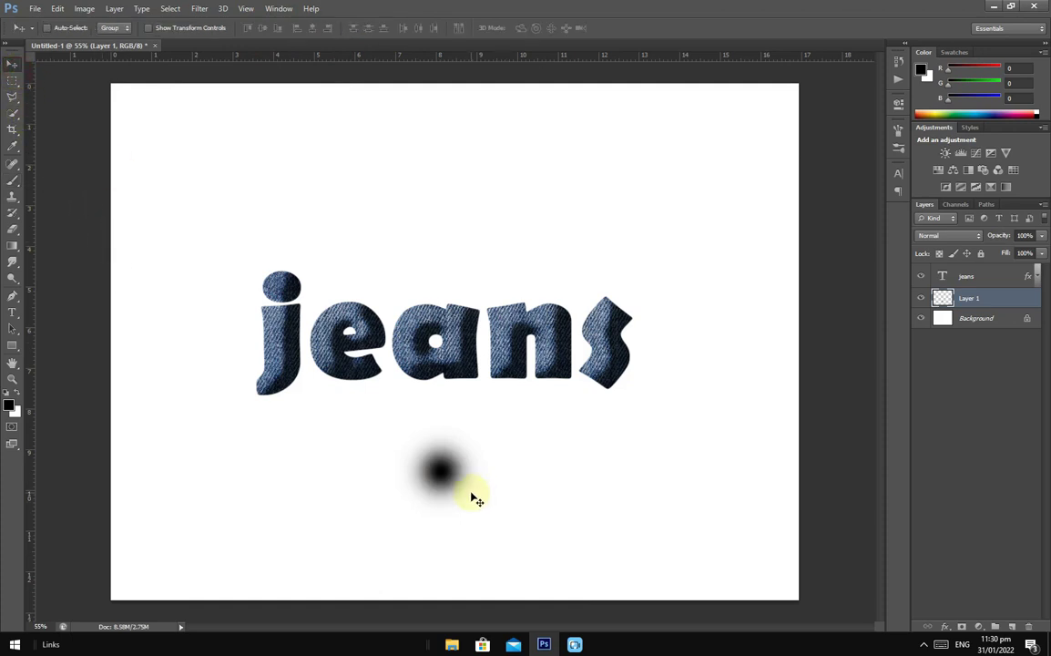
{"action": "key", "text": "ctrl+t"}
{"action": "mouse_move", "coordinate": [490, 472]}
{"action": "left_mouse_down"}
{"action": "mouse_move", "coordinate": [657, 460]}
{"action": "mouse_move", "coordinate": [892, 477]}
{"action": "left_mouse_up"}
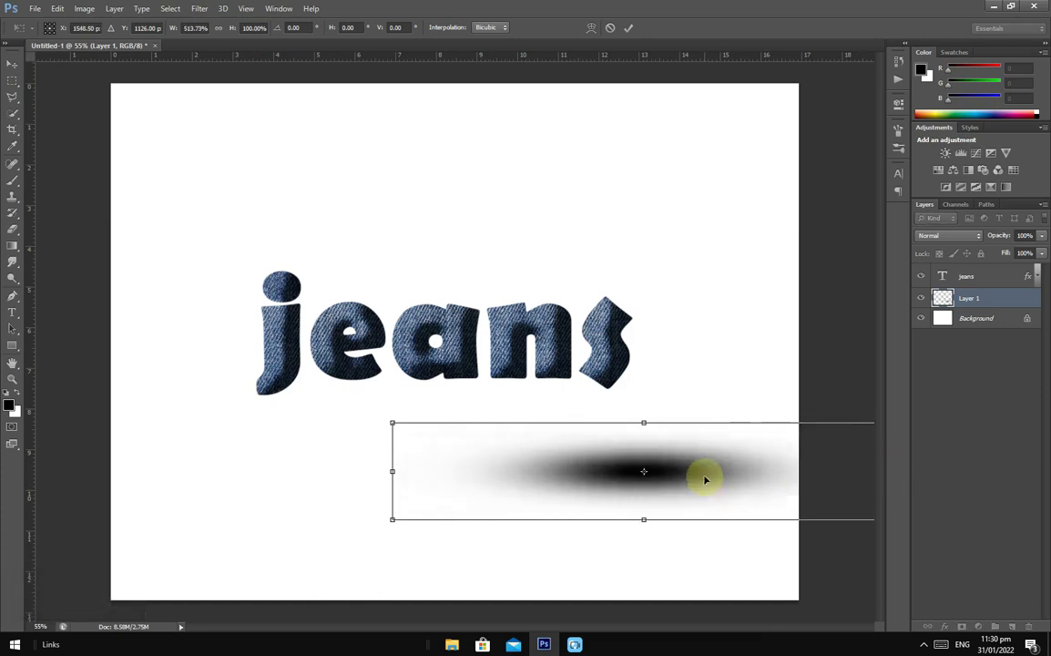
{"action": "left_click_drag", "start_coordinate": [617, 478], "coordinate": [488, 452]}
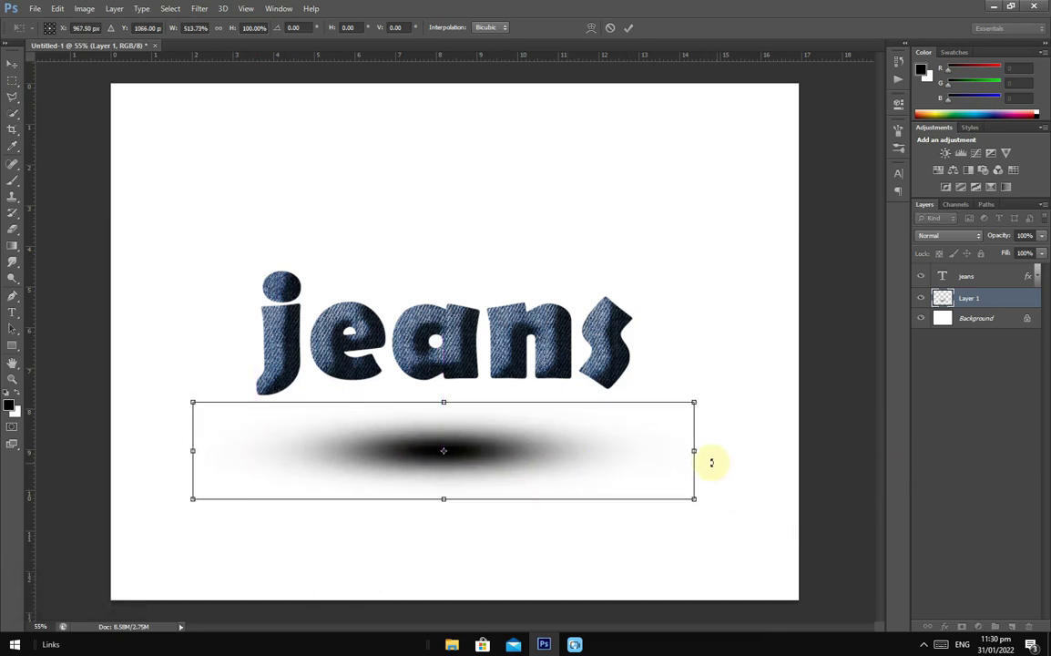
{"action": "left_click_drag", "start_coordinate": [695, 458], "coordinate": [847, 445]}
{"action": "left_click_drag", "start_coordinate": [538, 454], "coordinate": [500, 453]}
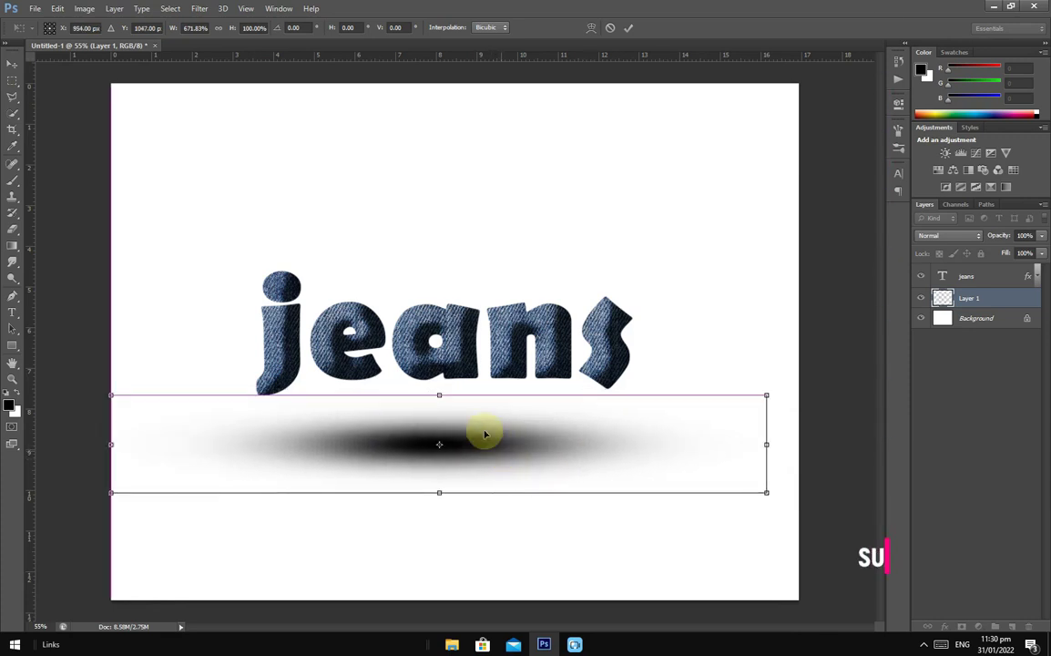
{"action": "left_click_drag", "start_coordinate": [439, 396], "coordinate": [445, 425]}
{"action": "left_click_drag", "start_coordinate": [476, 469], "coordinate": [483, 429]}
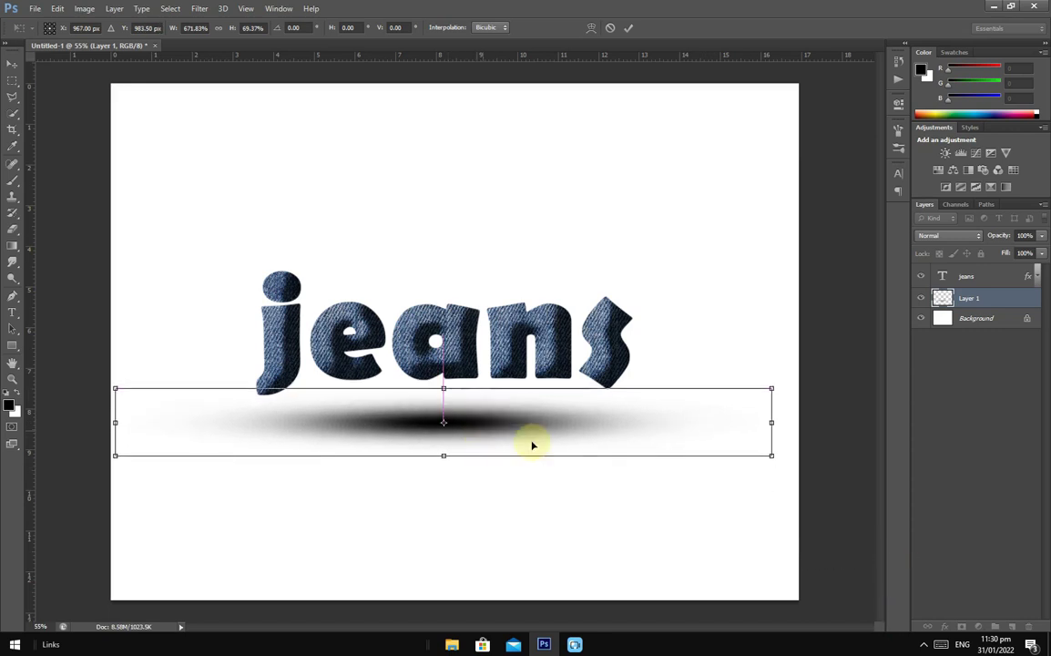
Stretch the shadow further to about 721% width, flatten it to about 55% height, and apply the transform
{"action": "key", "text": "ctrl+minus"}
{"action": "left_click_drag", "start_coordinate": [742, 416], "coordinate": [787, 415]}
{"action": "left_click_drag", "start_coordinate": [580, 417], "coordinate": [565, 420]}
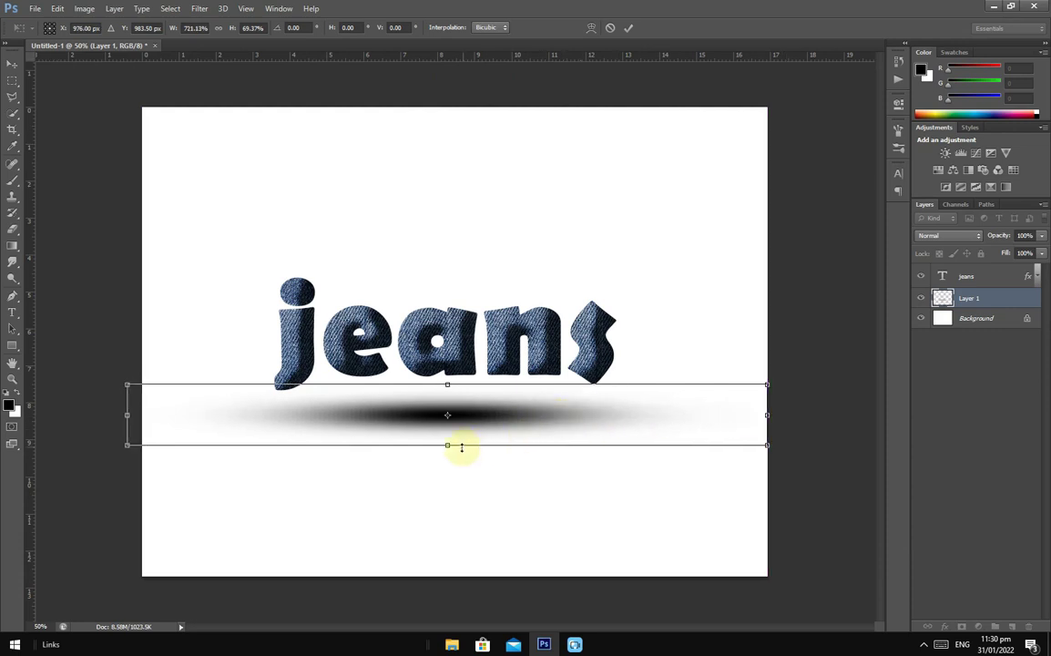
{"action": "left_click_drag", "start_coordinate": [462, 441], "coordinate": [462, 429]}
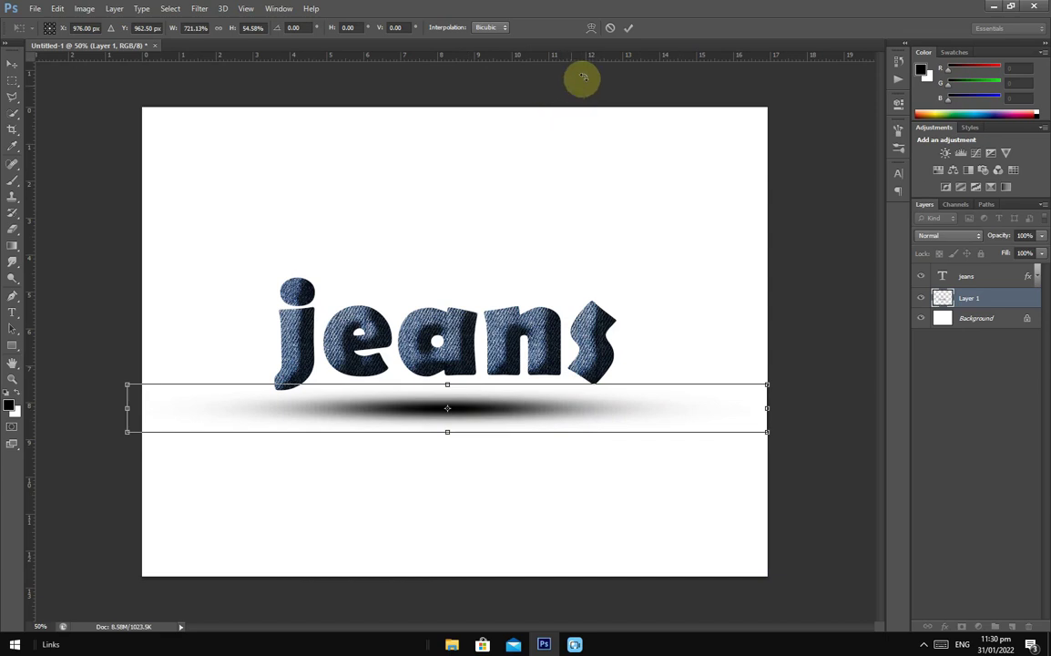
{"action": "left_click", "coordinate": [627, 28]}
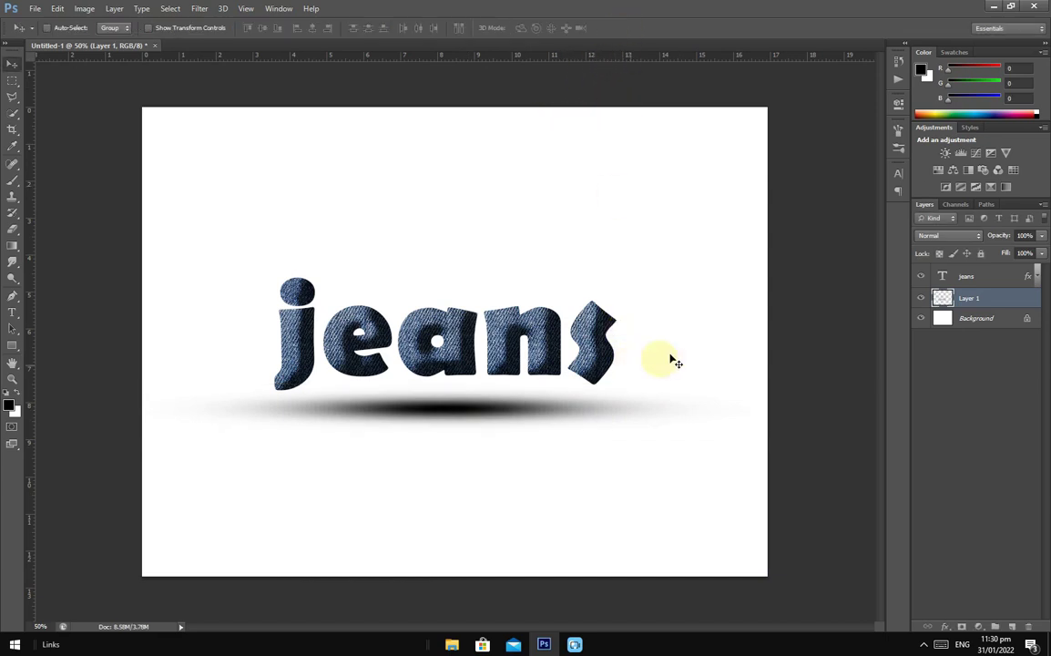
Reduce the shadow layer's opacity to 76%
{"action": "mouse_move", "coordinate": [994, 236]}
{"action": "left_mouse_down"}
{"action": "mouse_move", "coordinate": [985, 239]}
{"action": "mouse_move", "coordinate": [1009, 234]}
{"action": "left_mouse_up"}
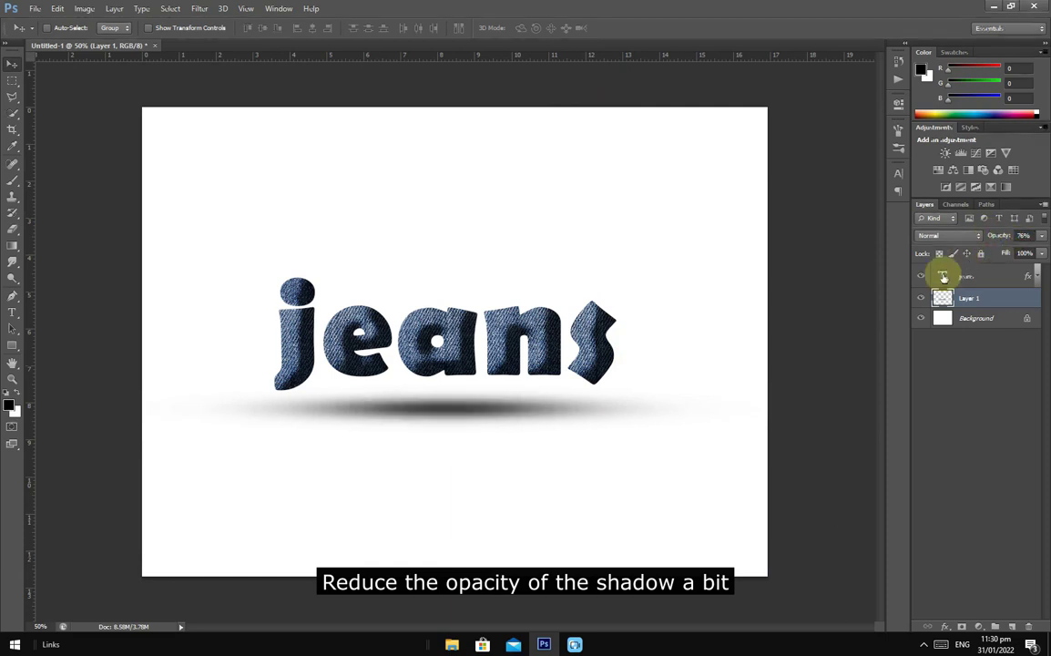
{"action": "left_click_drag", "start_coordinate": [454, 404], "coordinate": [459, 411]}
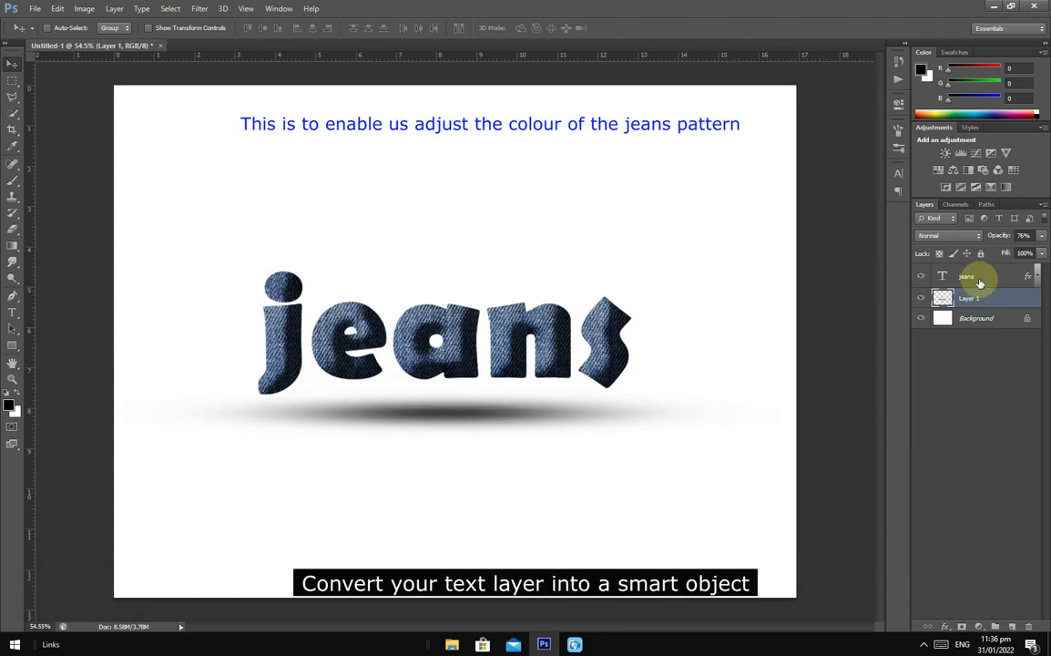
Convert the jeans text layer to a smart object
{"action": "left_click", "coordinate": [979, 282]}
{"action": "right_click", "coordinate": [980, 283]}
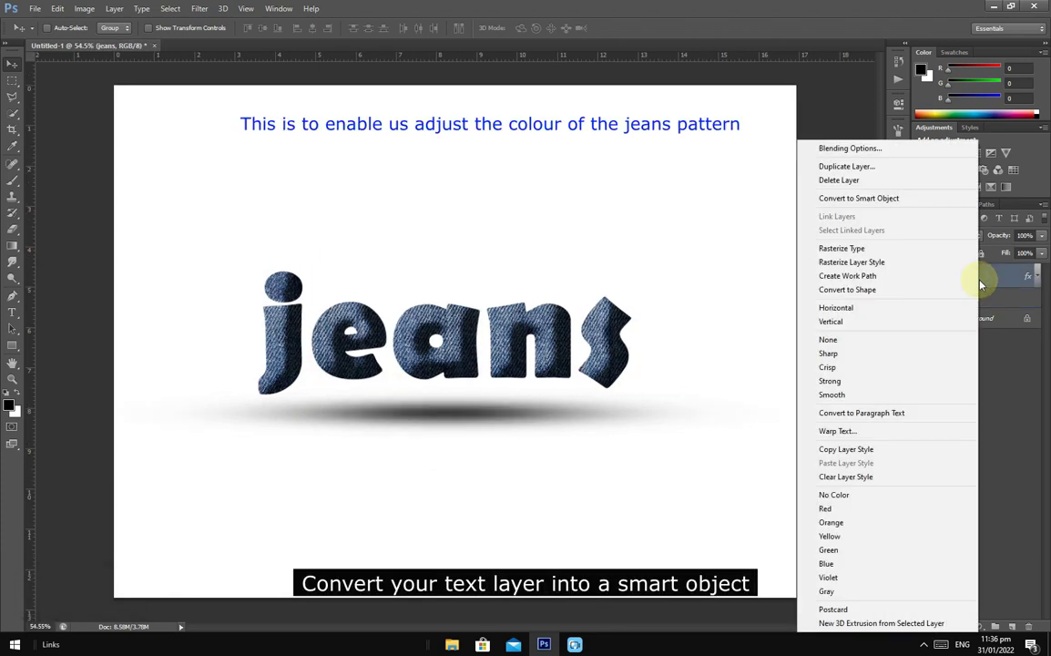
{"action": "left_click", "coordinate": [877, 198]}
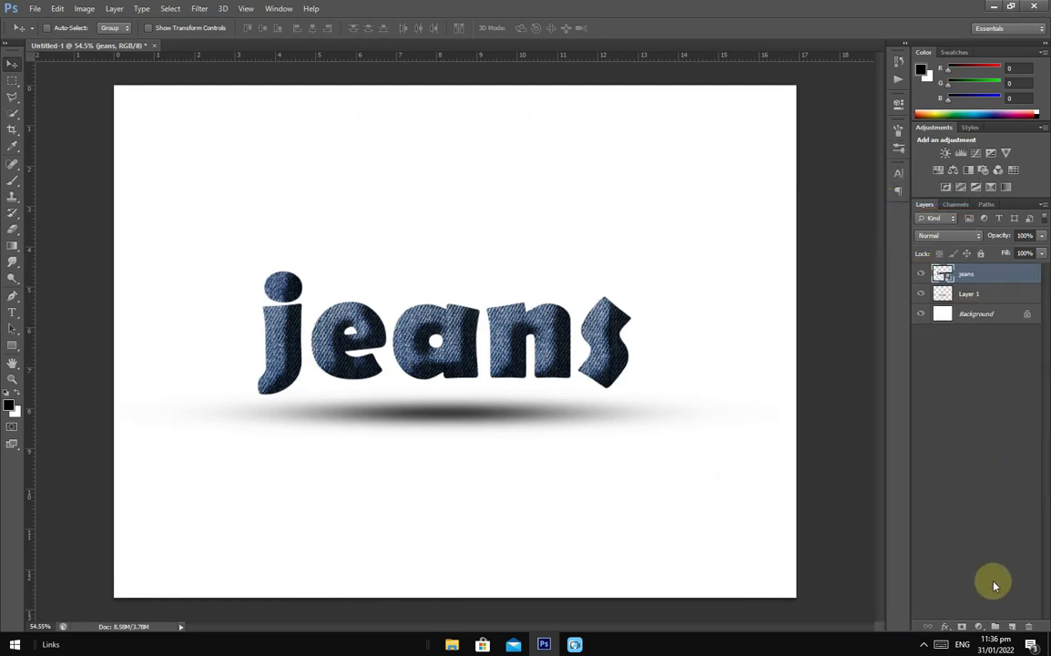
Add a Hue/Saturation adjustment layer above the jeans layer and clip it to that layer
{"action": "left_click", "coordinate": [976, 628]}
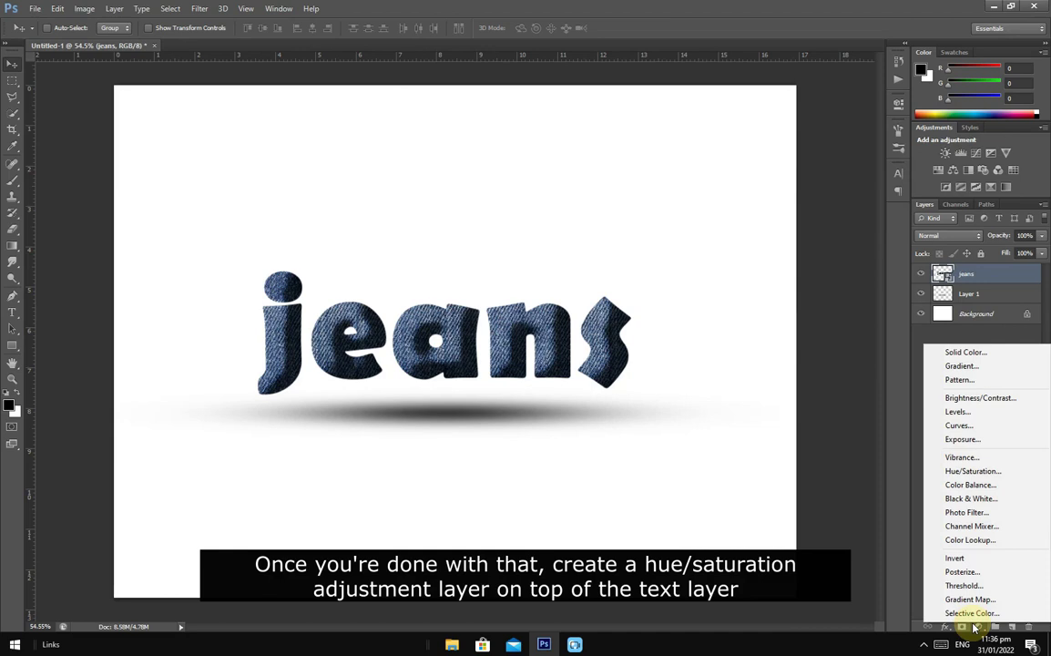
{"action": "left_click", "coordinate": [989, 471]}
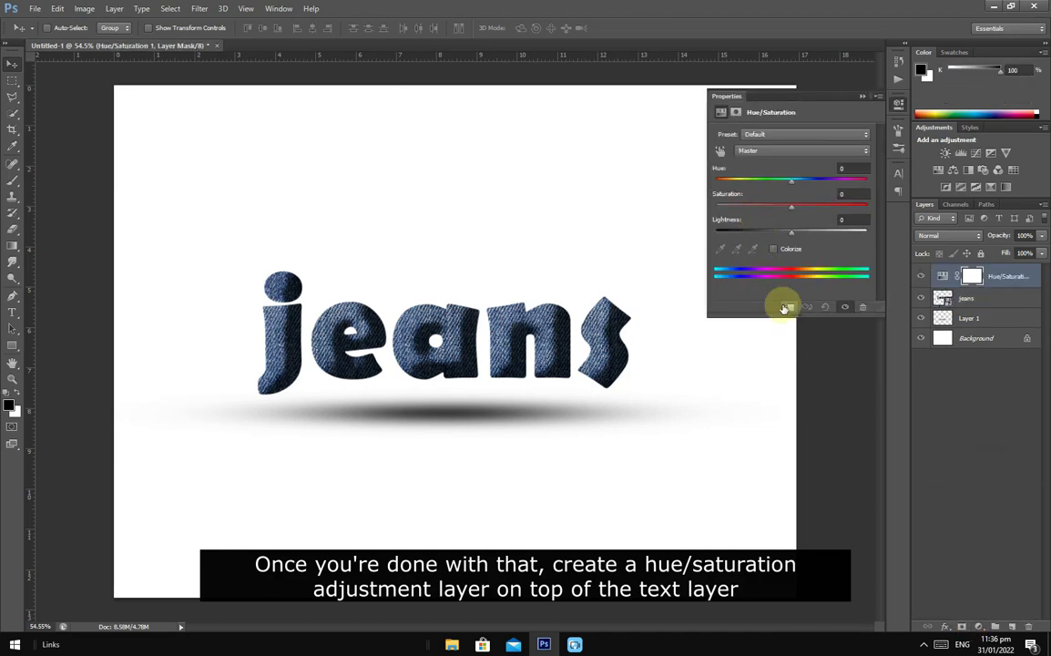
{"action": "left_click", "coordinate": [789, 307]}
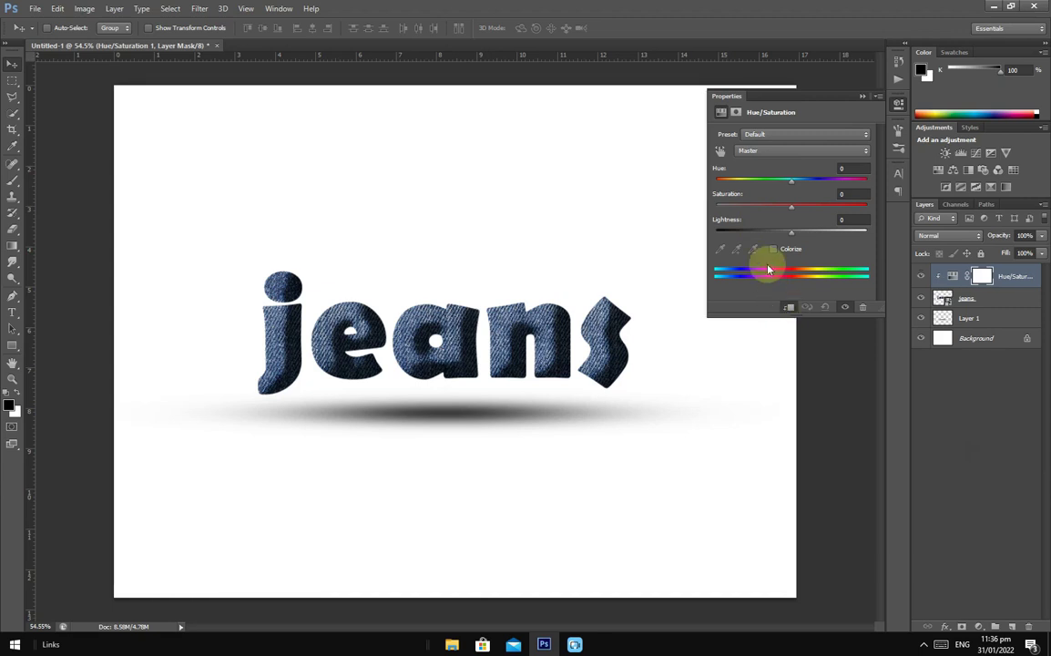
Set the Hue/Saturation adjustment to hue +15, saturation +40 and lightness +8
{"action": "left_click_drag", "start_coordinate": [788, 185], "coordinate": [800, 233]}
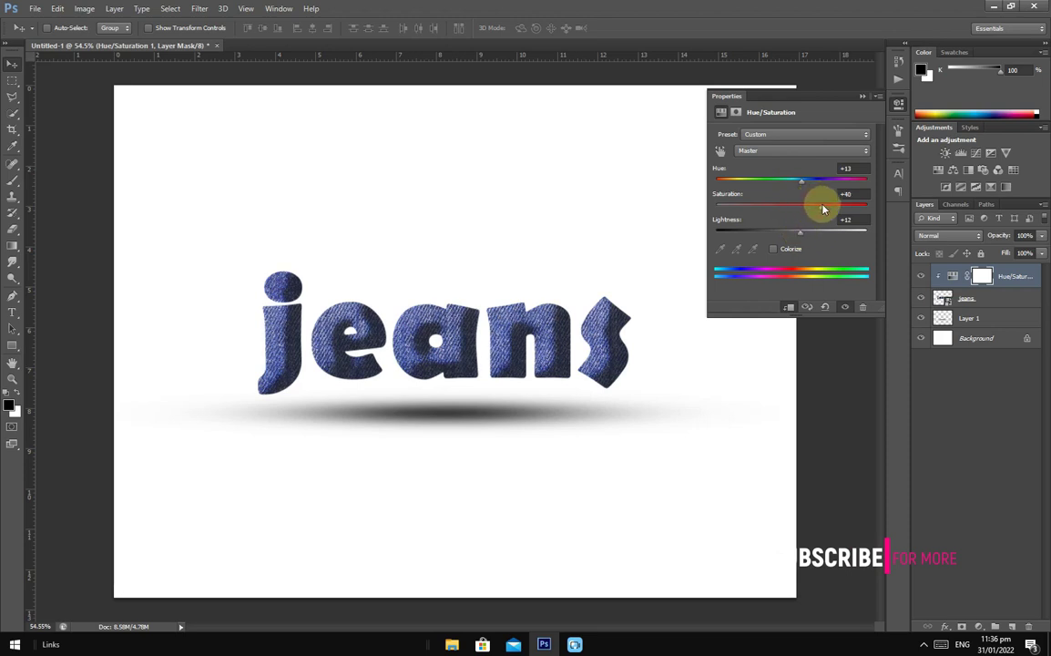
{"action": "mouse_move", "coordinate": [802, 183]}
{"action": "left_mouse_down"}
{"action": "mouse_move", "coordinate": [813, 185]}
{"action": "mouse_move", "coordinate": [803, 187]}
{"action": "left_mouse_up"}
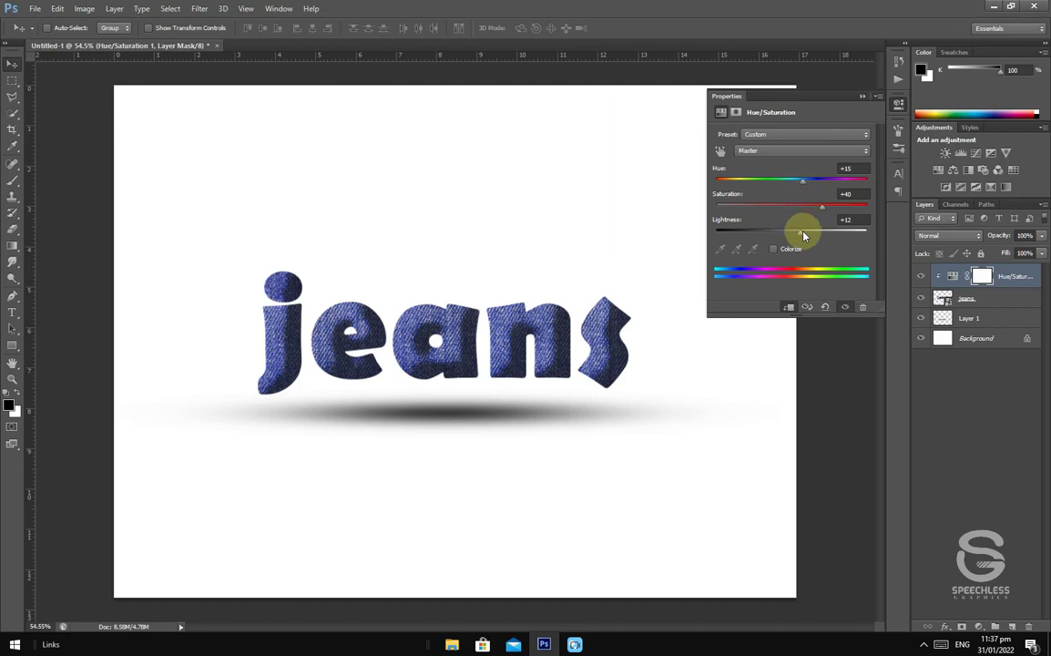
{"action": "left_click_drag", "start_coordinate": [803, 236], "coordinate": [798, 235]}
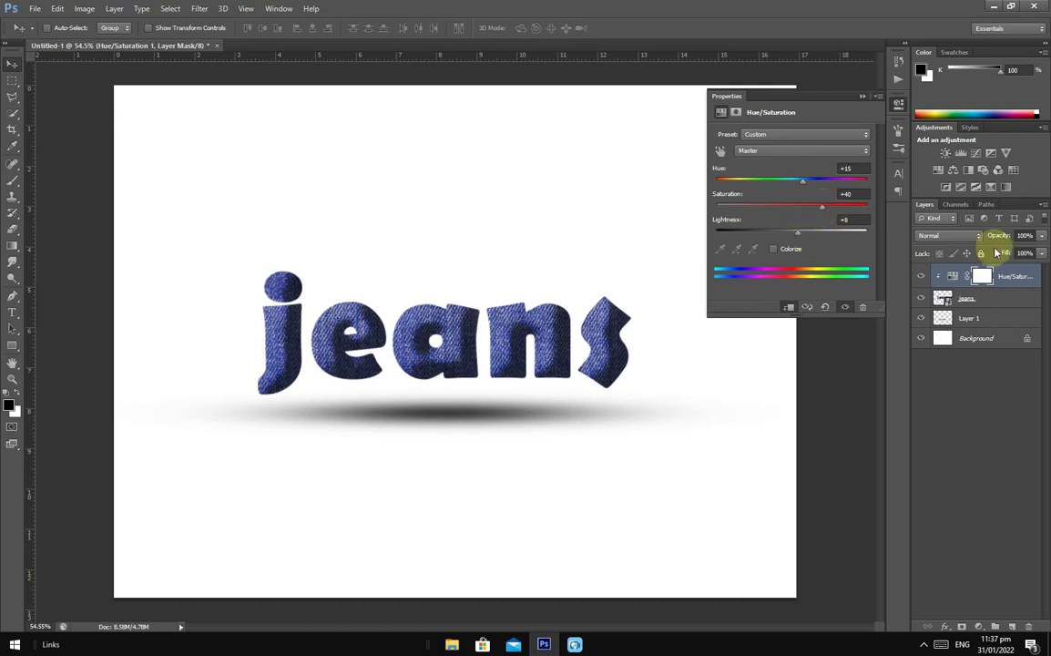
Lower the opacity of the shadow on Layer 1 a little further to soften it
{"action": "left_click", "coordinate": [872, 108]}
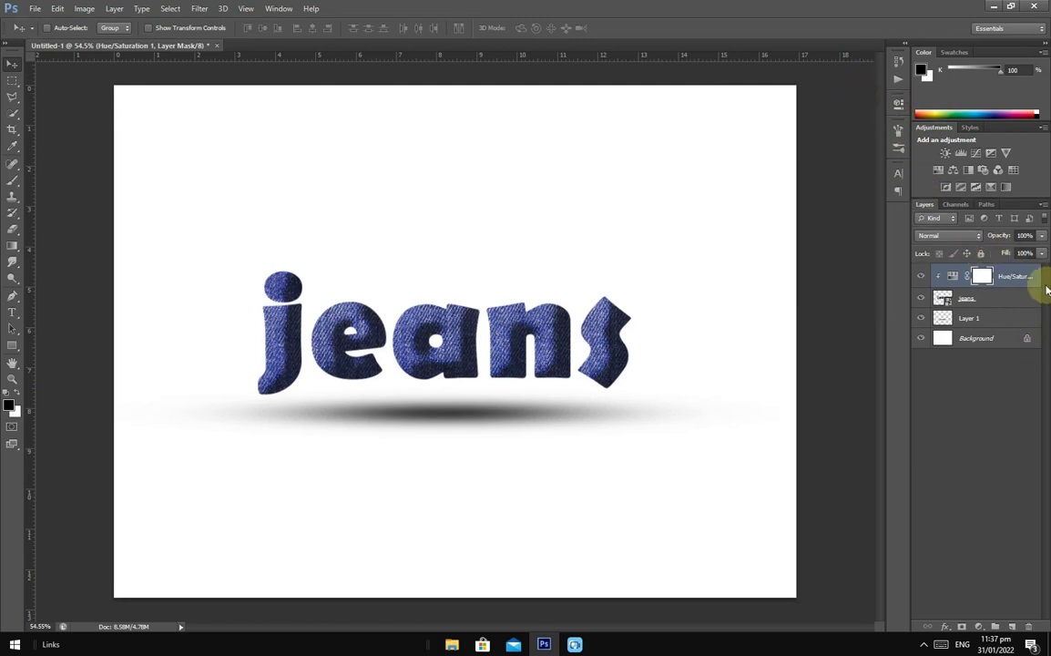
{"action": "left_click", "coordinate": [1003, 318]}
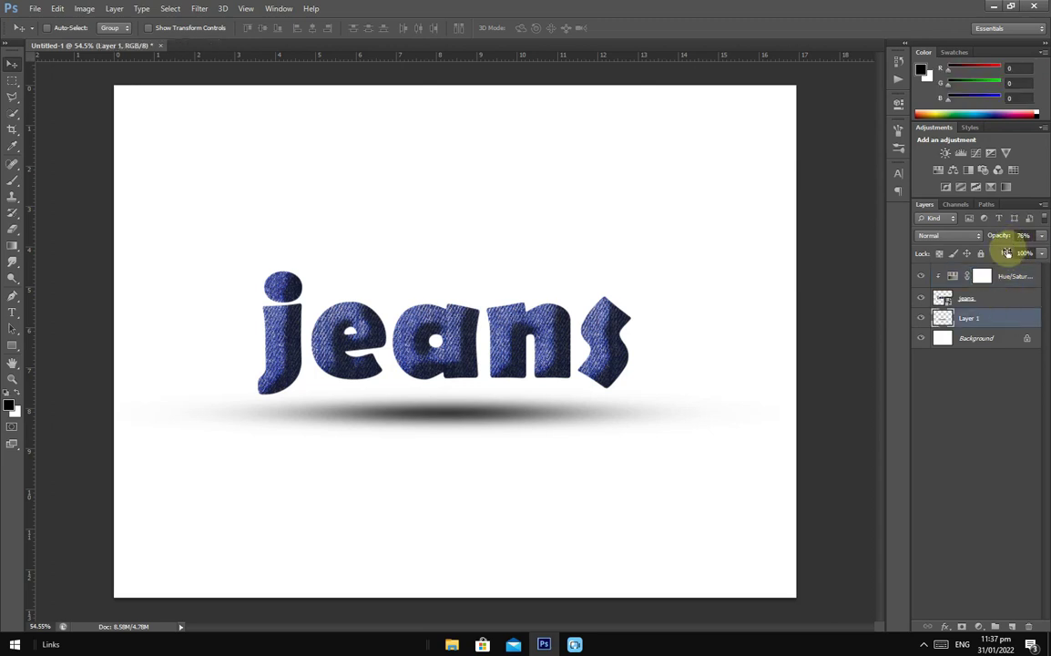
{"action": "left_click_drag", "start_coordinate": [1007, 237], "coordinate": [998, 236]}
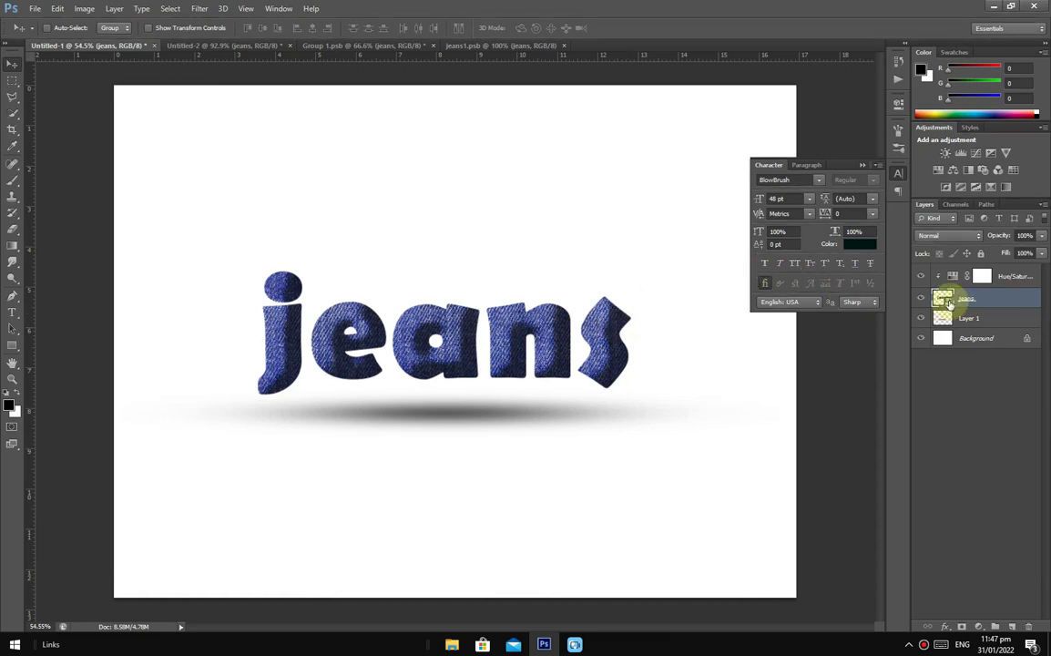
Open the jeans smart object's contents, change the text font to BlowBrush, then save and close the smart object
{"action": "double_click", "coordinate": [949, 304]}
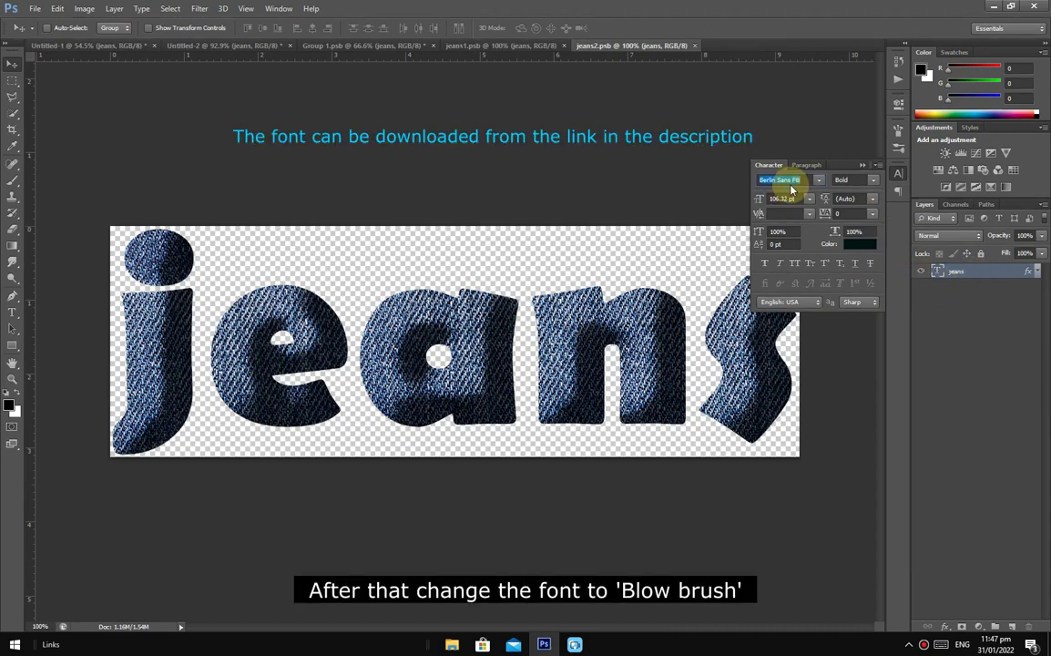
{"action": "type", "text": "BlowBrush"}
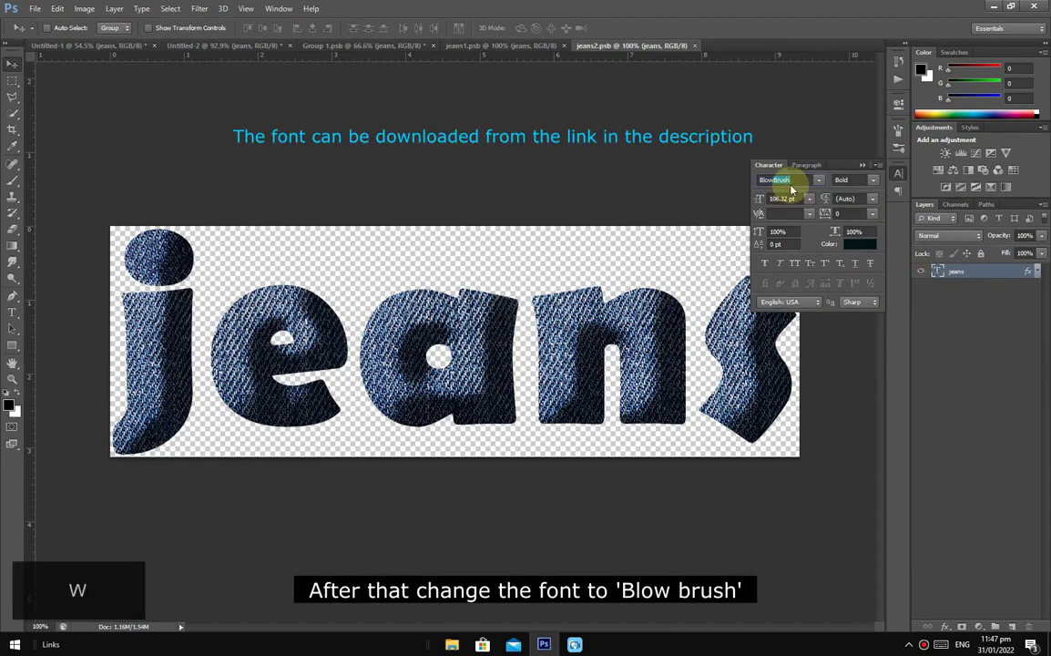
{"action": "key", "text": "Return"}
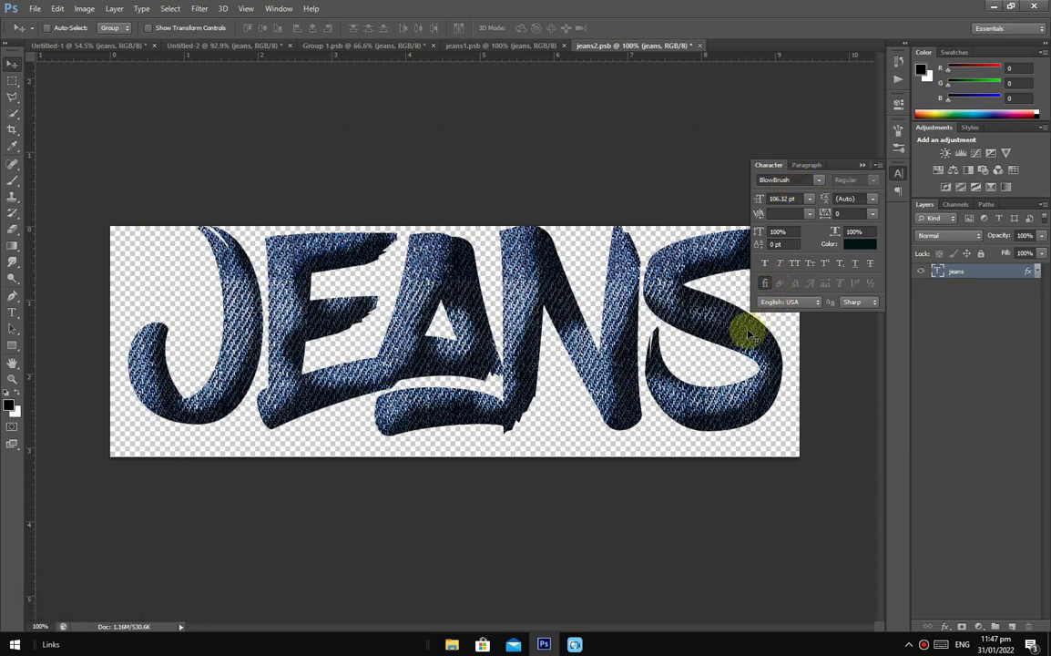
{"action": "key", "text": "ctrl+s"}
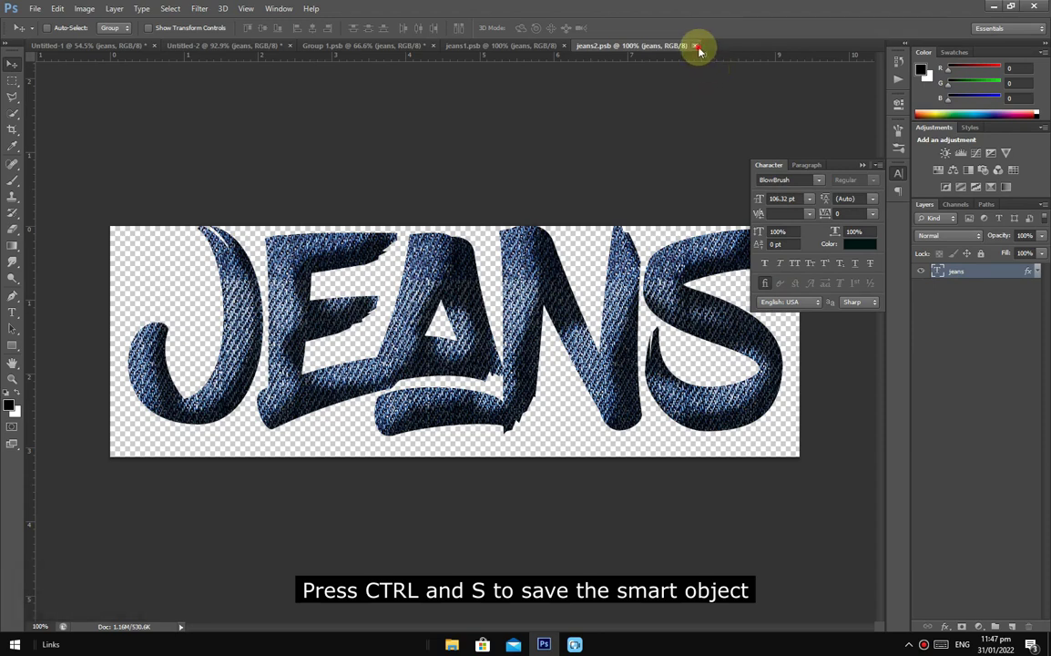
{"action": "left_click", "coordinate": [696, 47]}
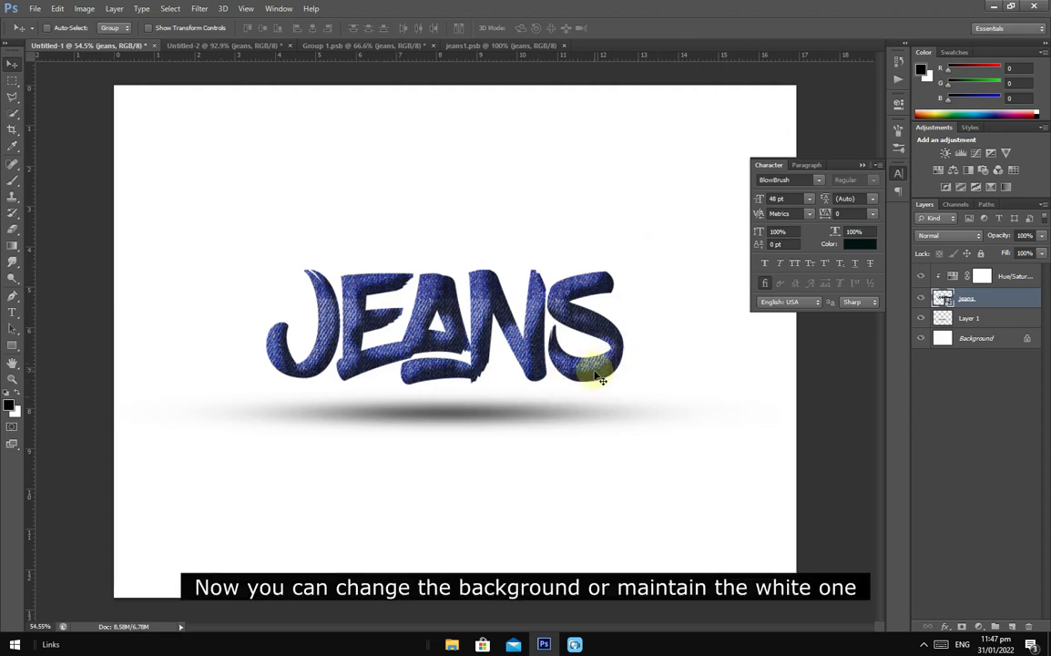
Add a gradient fill layer directly above the Background using the orange-to-yellow "Learning and Leading" preset
{"action": "left_click", "coordinate": [994, 338]}
{"action": "left_click", "coordinate": [979, 627]}
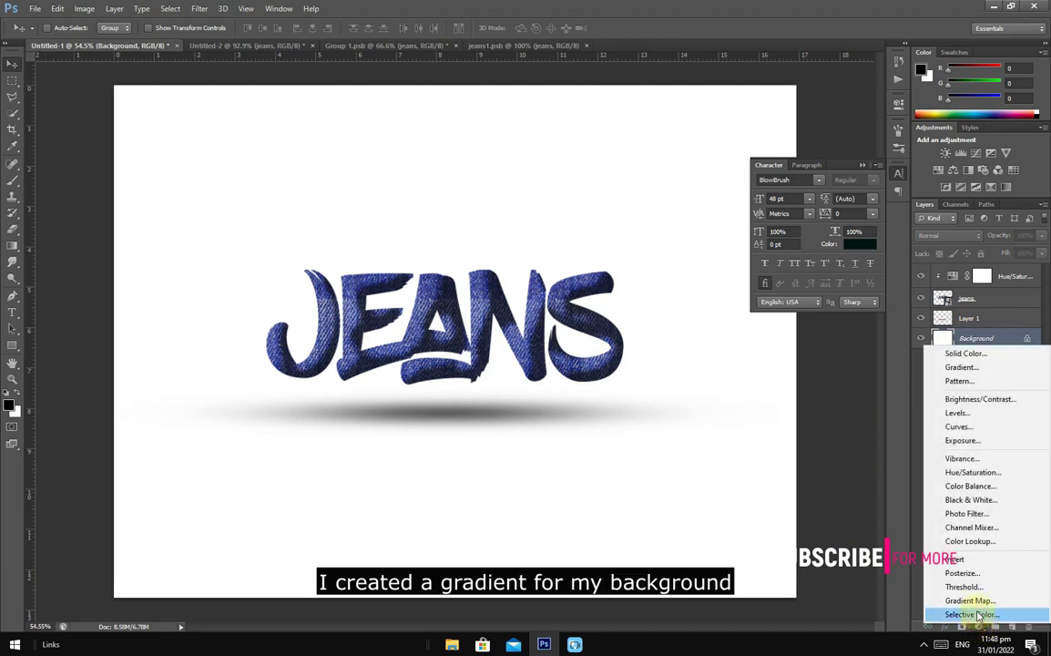
{"action": "left_click", "coordinate": [964, 369]}
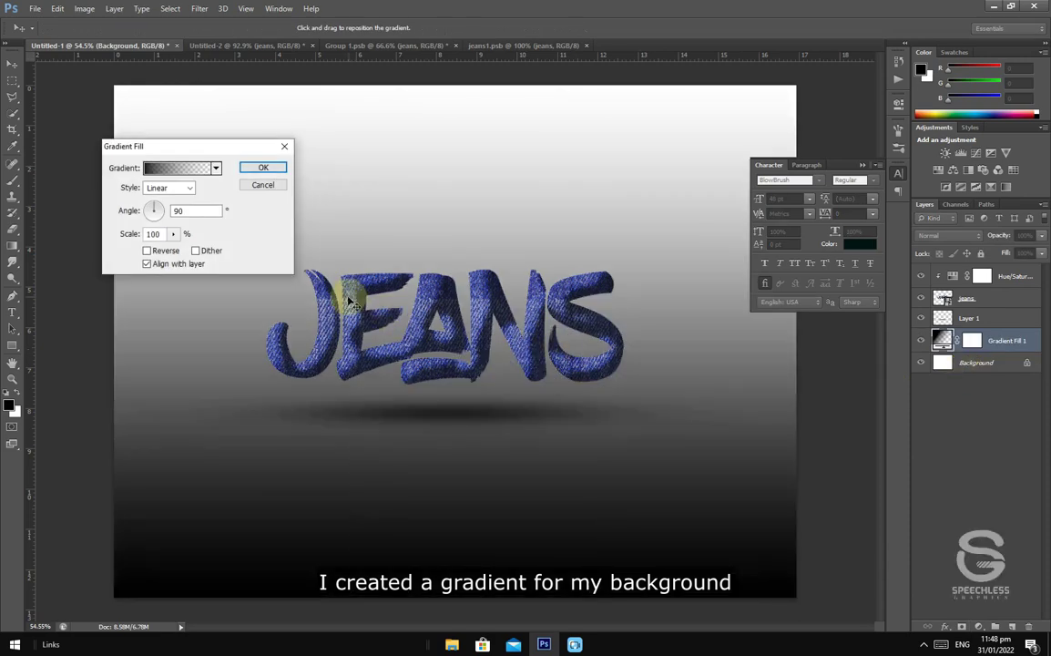
{"action": "left_click", "coordinate": [182, 169]}
{"action": "scroll", "coordinate": [802, 209], "scroll_direction": "down", "scroll_amount": 3}
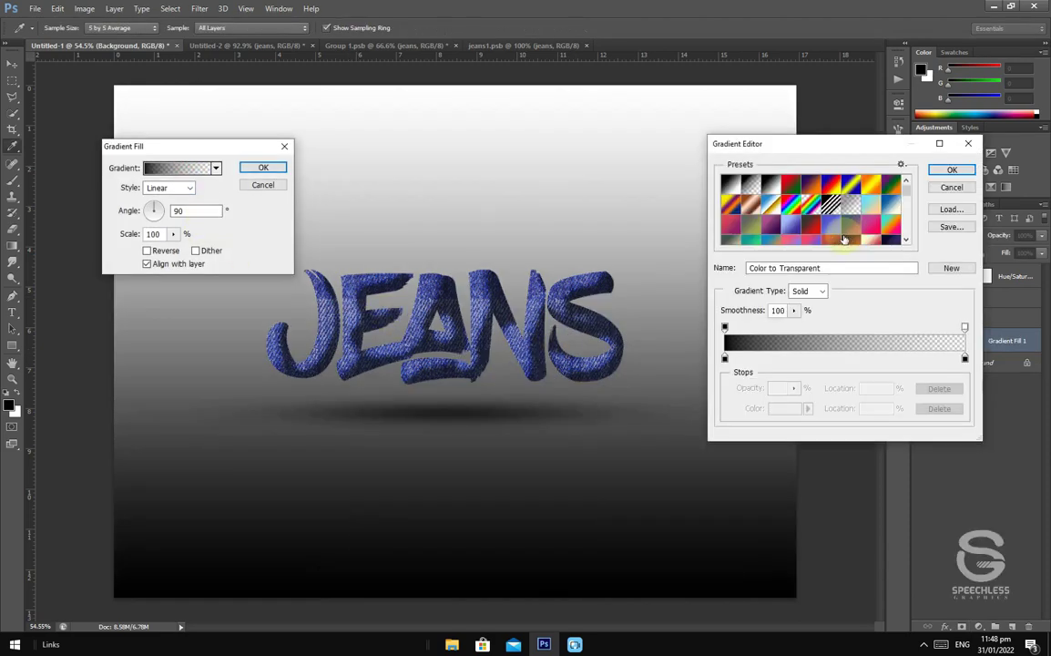
{"action": "scroll", "coordinate": [819, 214], "scroll_direction": "down", "scroll_amount": 3}
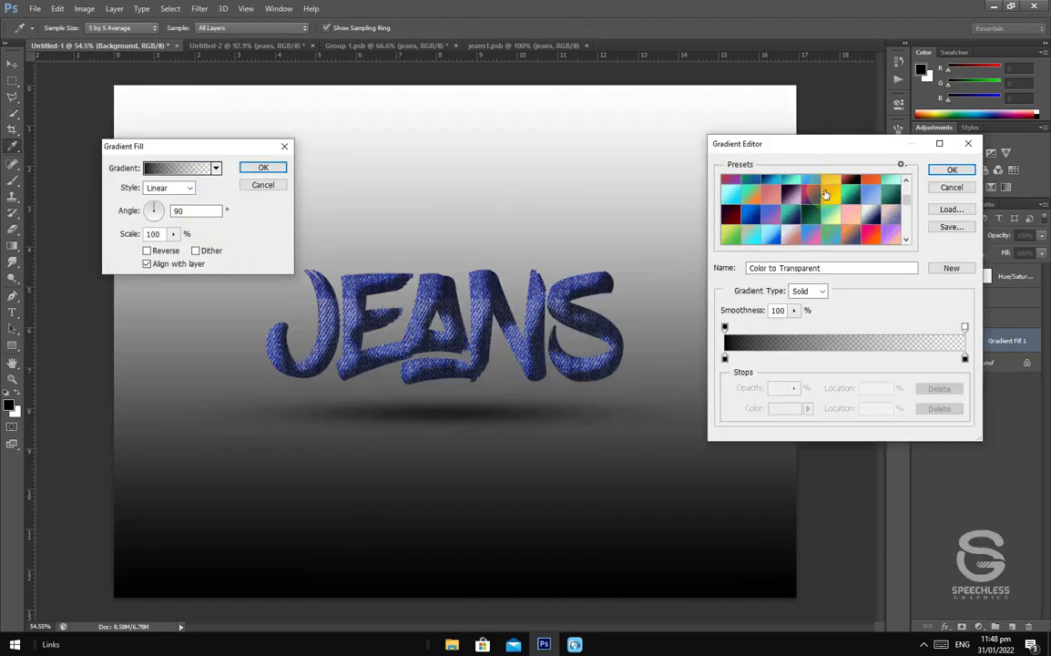
{"action": "left_click", "coordinate": [825, 189]}
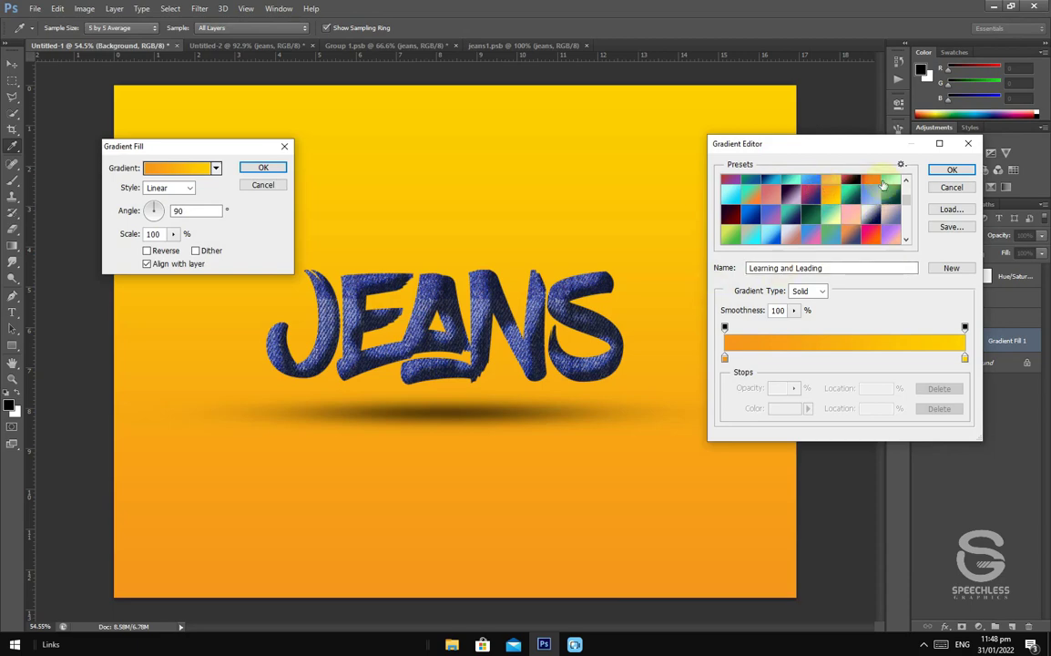
{"action": "left_click", "coordinate": [951, 170]}
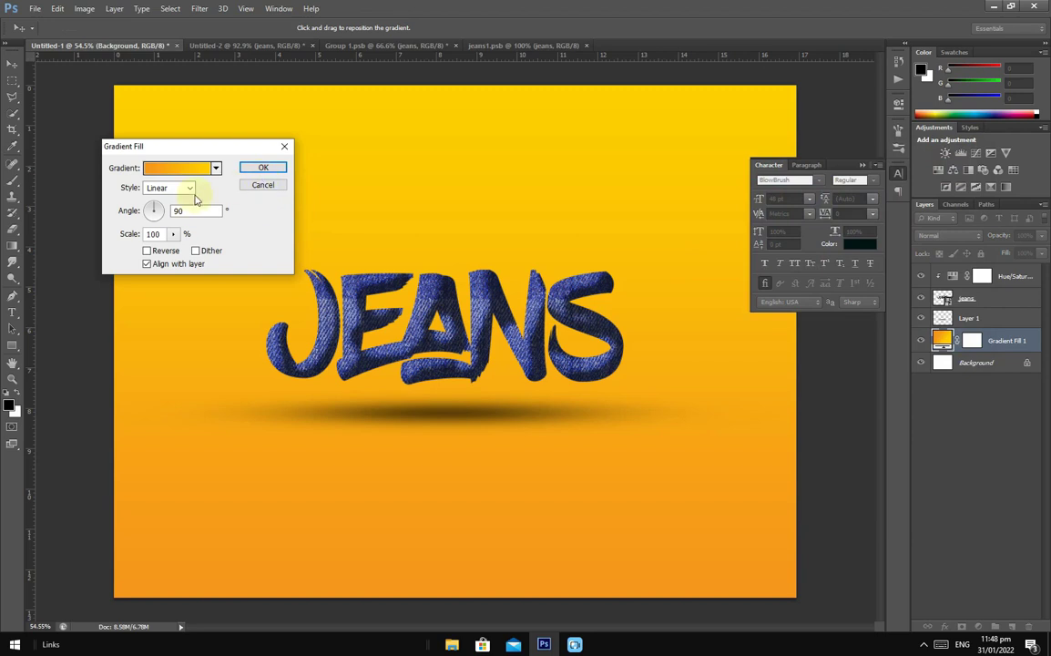
Set the linear gradient fill's angle to 135° and apply it to the background
{"action": "left_click", "coordinate": [148, 219]}
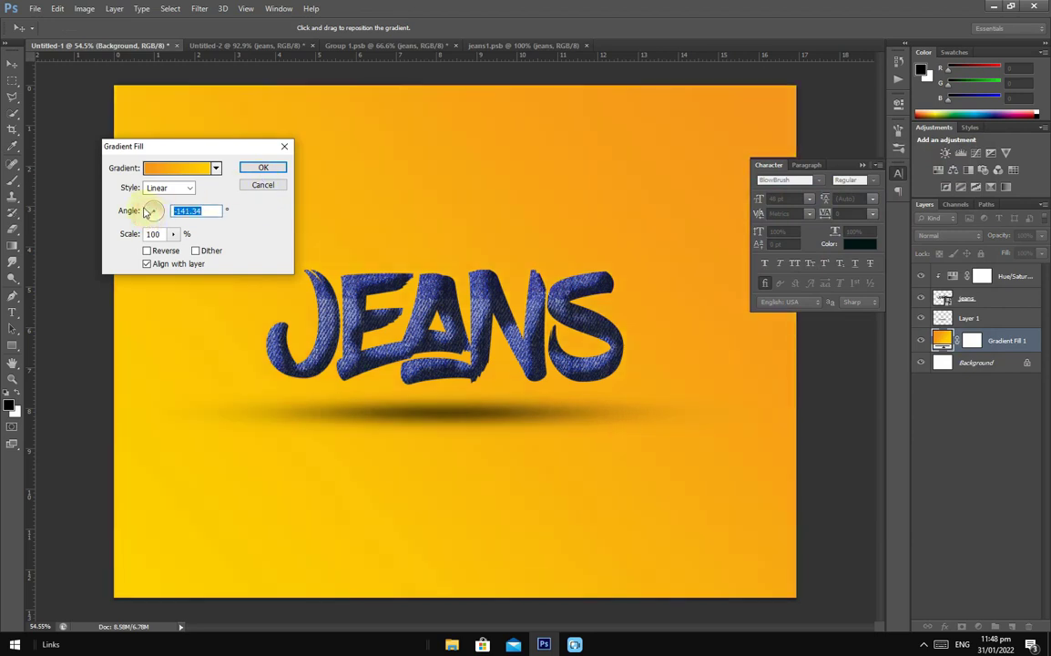
{"action": "left_click", "coordinate": [151, 211]}
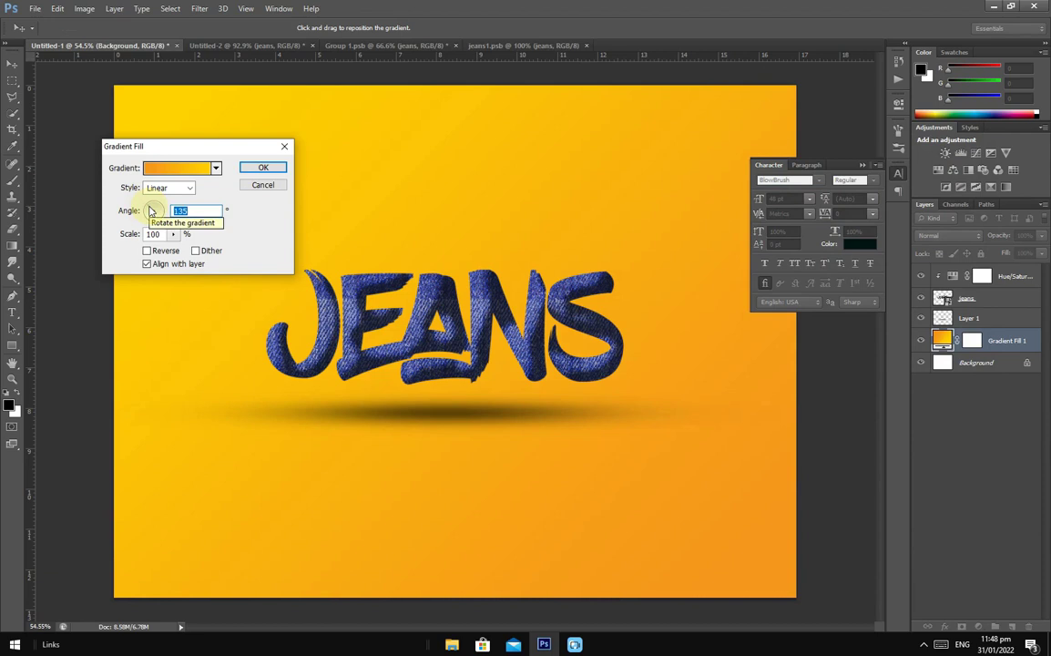
{"action": "left_click", "coordinate": [255, 169]}
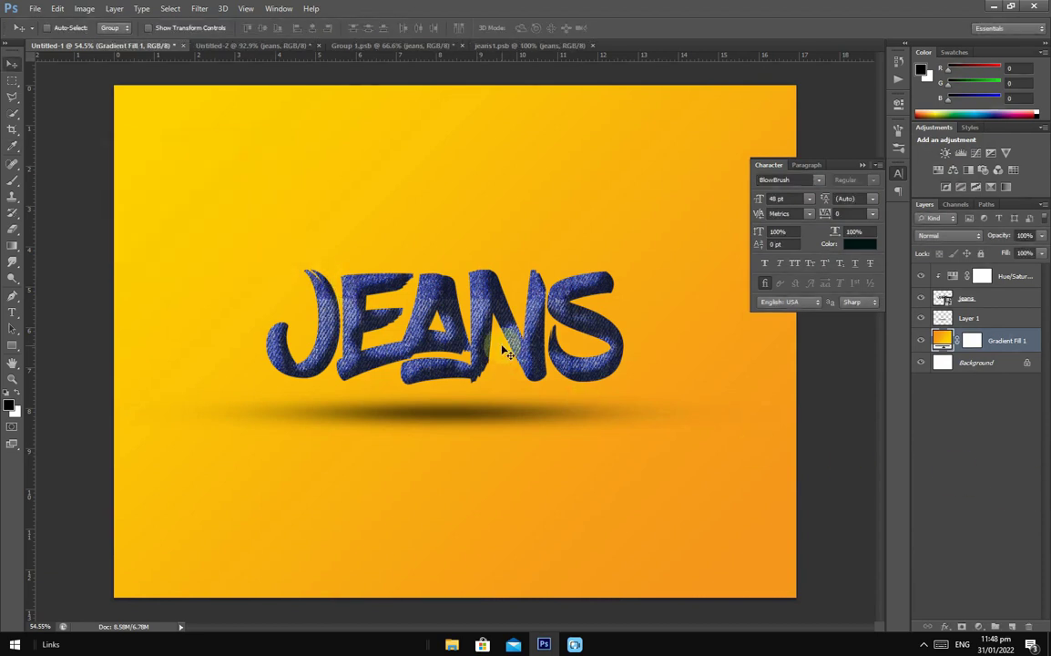
{"action": "scroll", "coordinate": [502, 351], "scroll_direction": "up", "scroll_amount": 2}
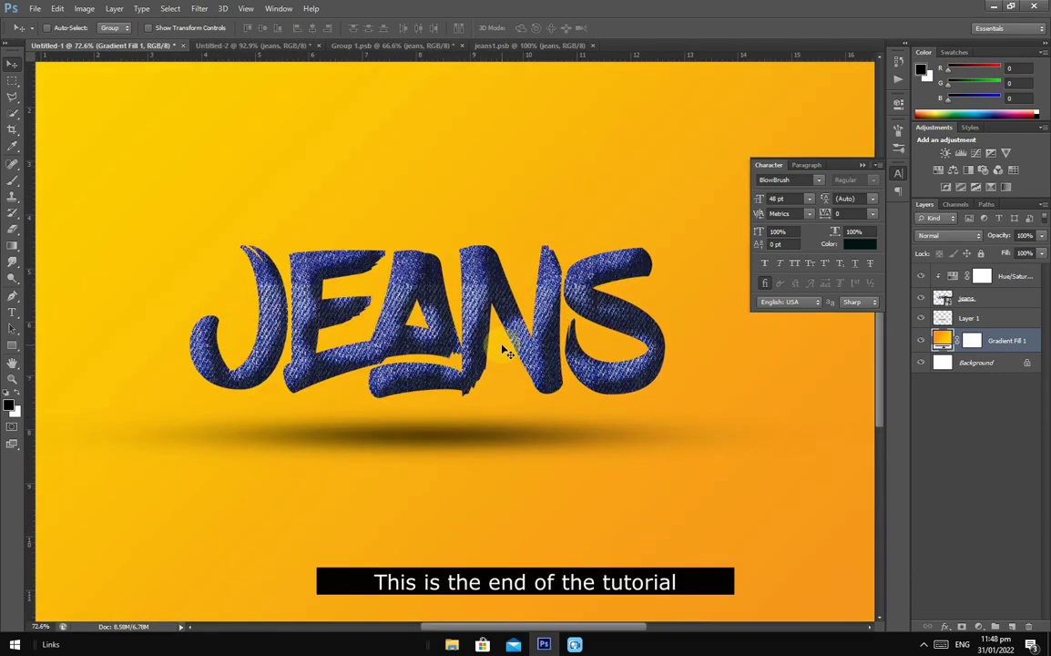
{"action": "left_click", "coordinate": [860, 165]}
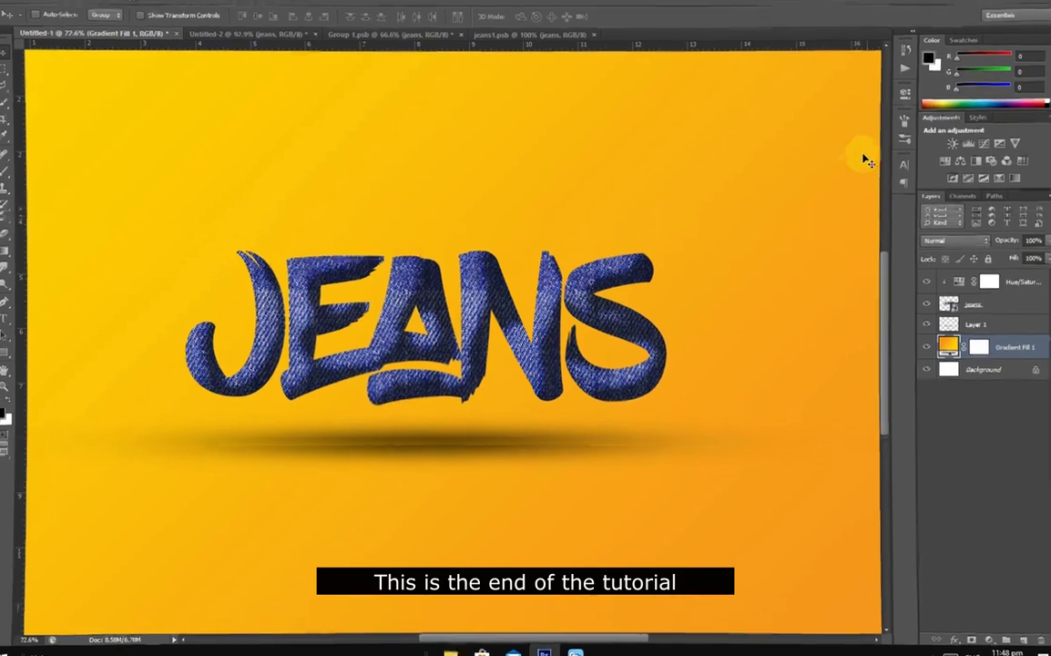